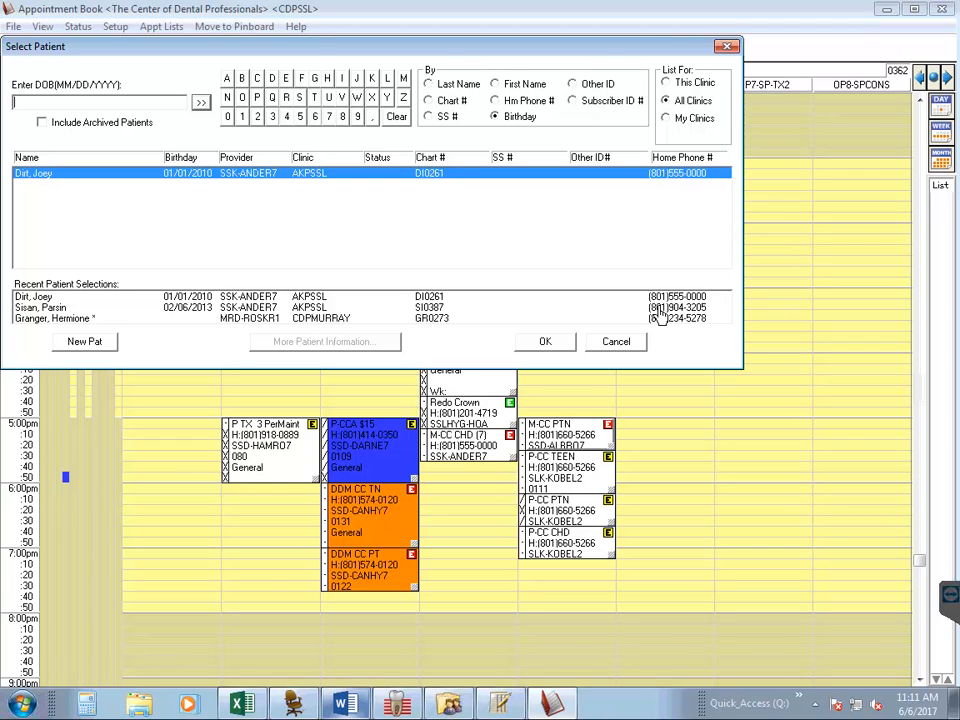
# - Search all clinics' patients by the new patient's date of birth to check for an existing record
pyautogui.write('02071996')
pyautogui.click(209, 109)
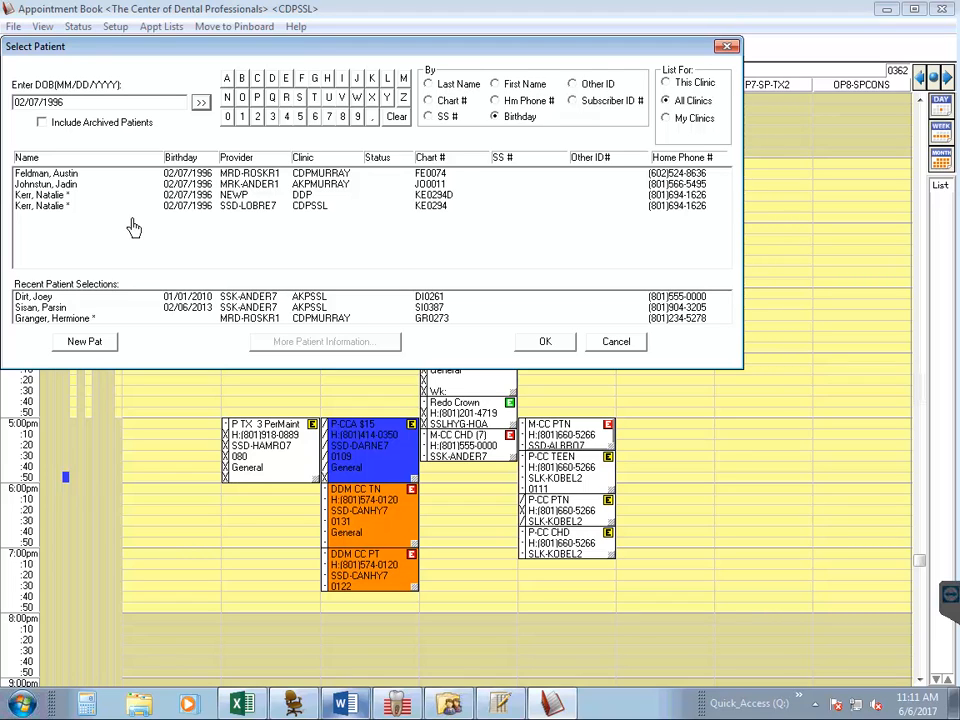
# - Start a new patient record and enter the patient's last and first name
pyautogui.click(117, 350)
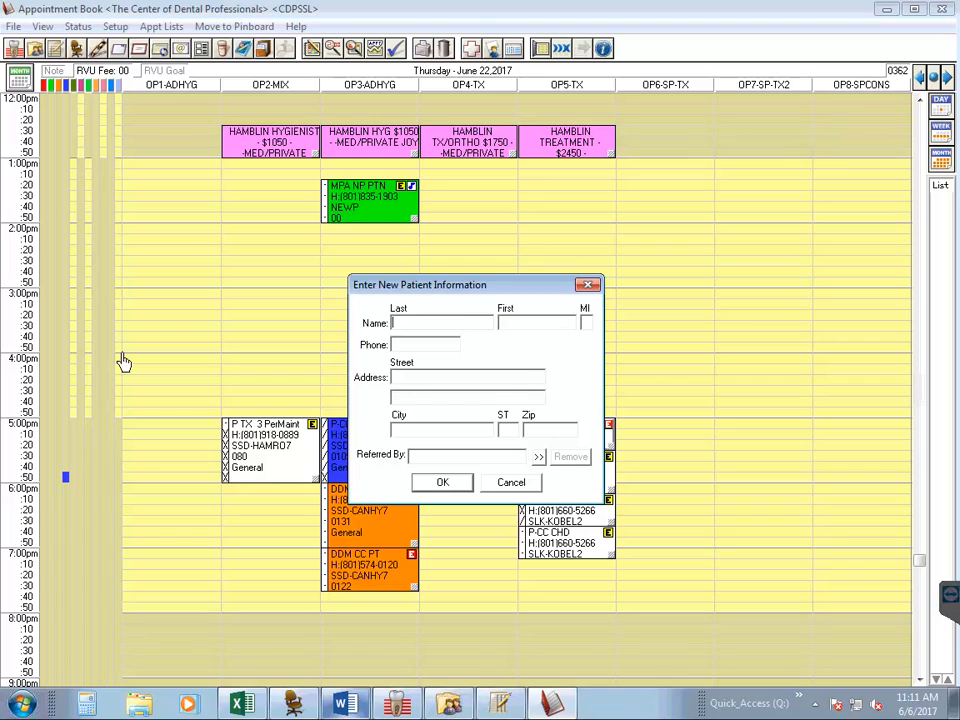
pyautogui.write('Potter')
pyautogui.click(518, 334)
pyautogui.write('Harry')
# - Enter the new patient's phone number and a placeholder X as the street address
pyautogui.click(450, 348)
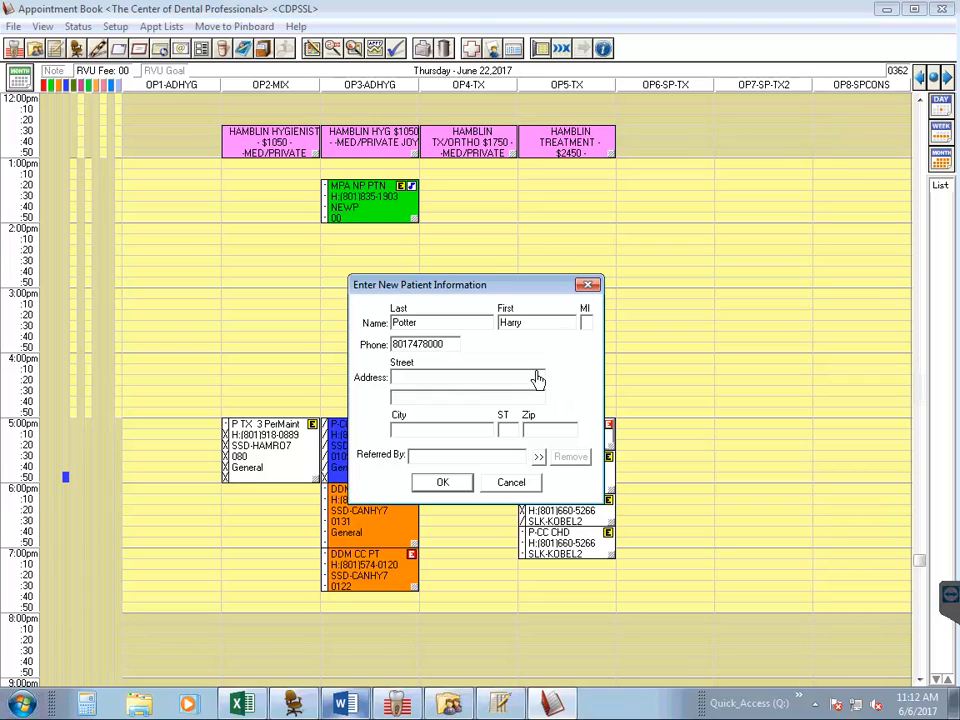
pyautogui.click(536, 380)
pyautogui.write('x')
# - Start adding the new patient's referral source, using the Doctor/Other referral type
pyautogui.click(540, 458)
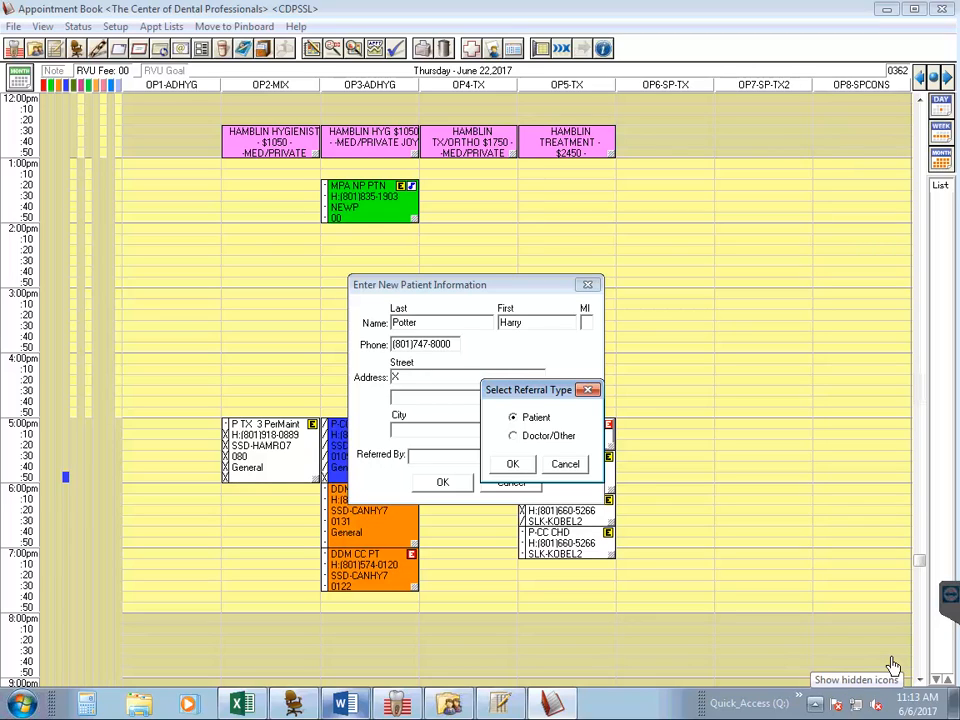
pyautogui.click(557, 440)
pyautogui.click(534, 470)
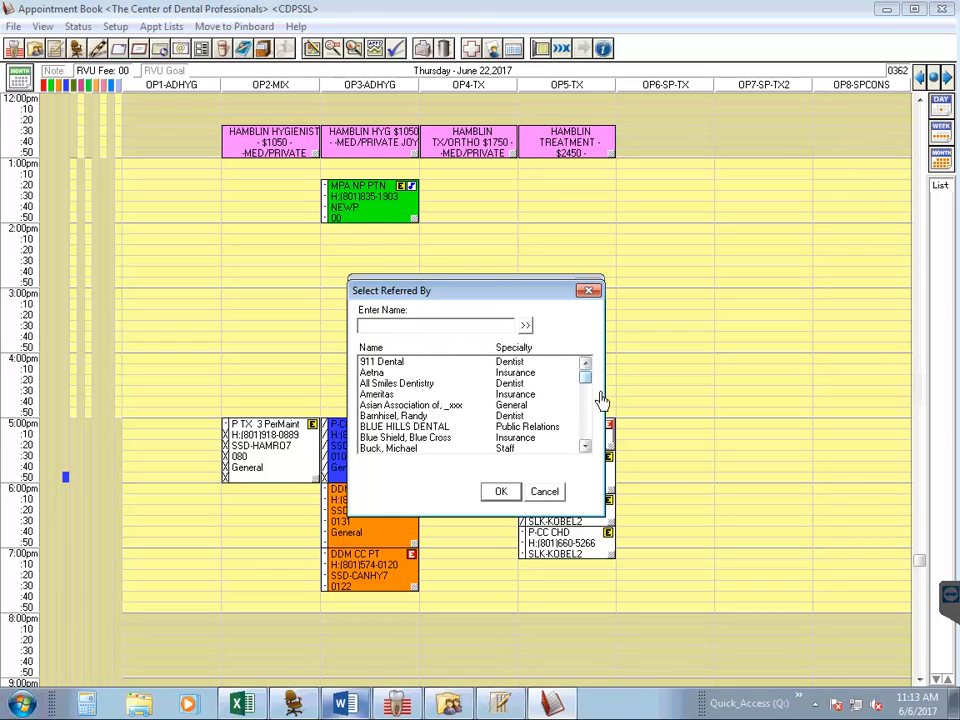
# - Choose Dental, Select (Insurance) as the referral source and accept the new patient information
pyautogui.click(586, 447)
pyautogui.click(586, 447)
pyautogui.click(586, 447)
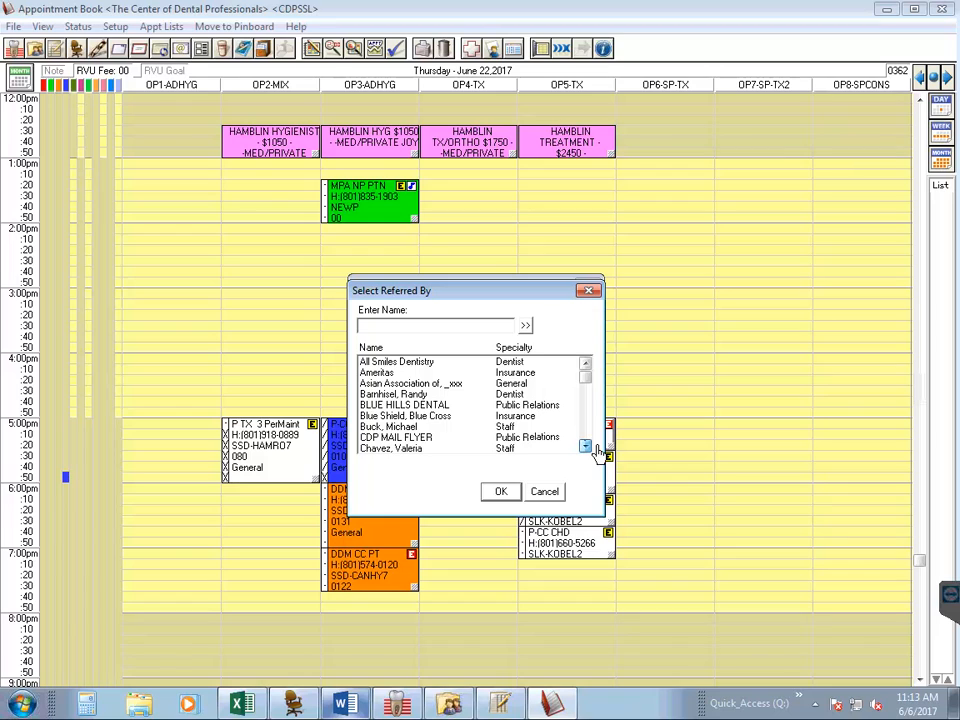
pyautogui.click(586, 447)
pyautogui.click(586, 447)
pyautogui.click(586, 447)
pyautogui.click(586, 447)
pyautogui.click(586, 447)
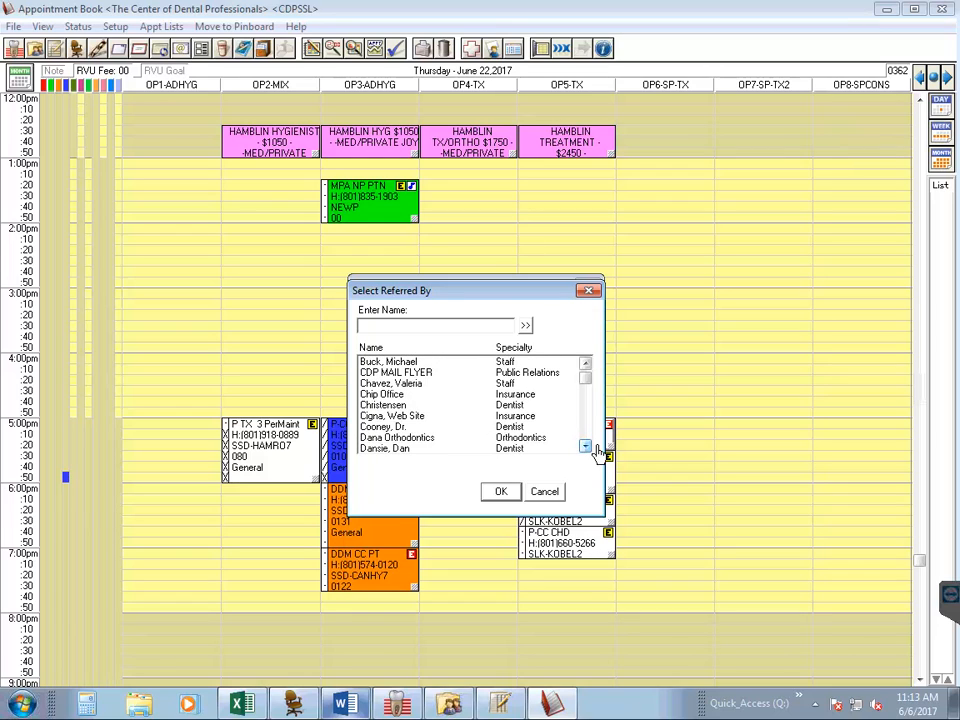
pyautogui.click(586, 447)
pyautogui.click(586, 447)
pyautogui.click(586, 447)
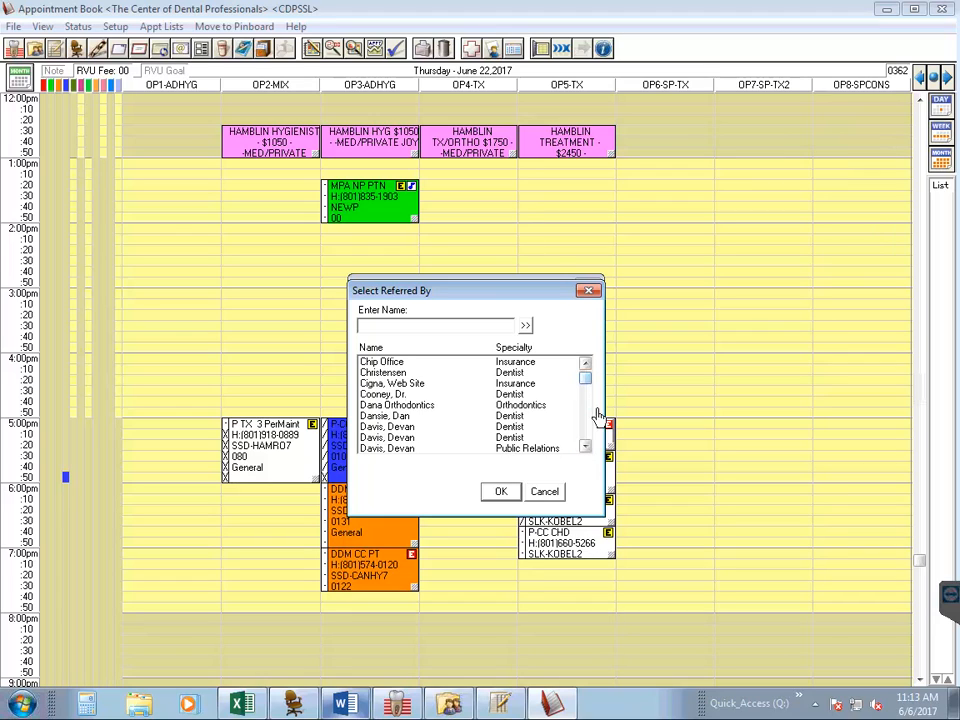
pyautogui.click(588, 447)
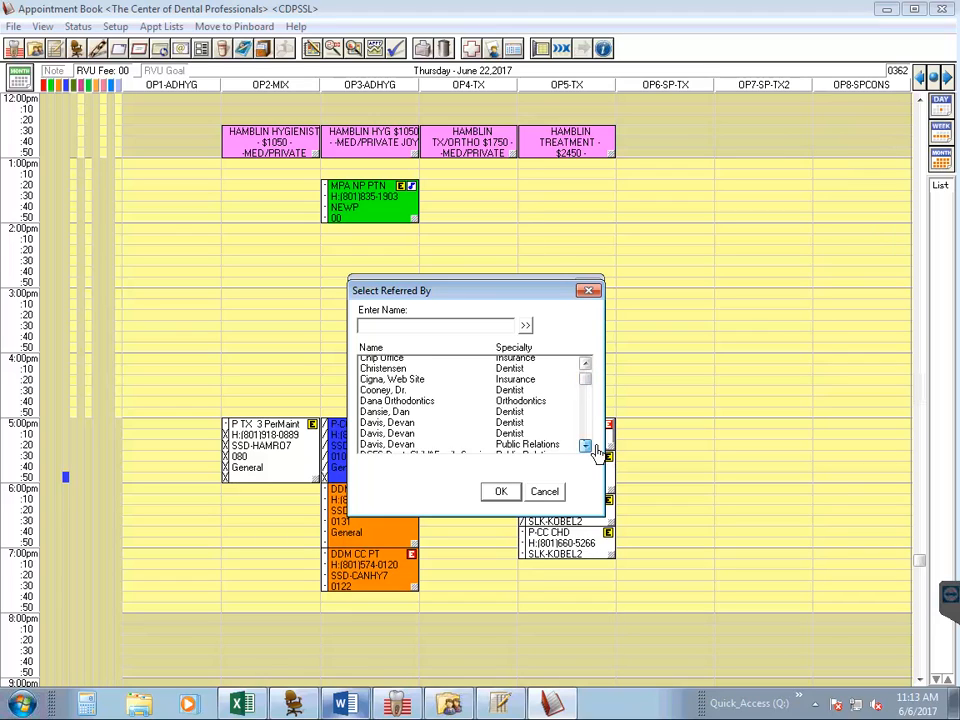
pyautogui.click(586, 447)
pyautogui.click(586, 447)
pyautogui.click(586, 447)
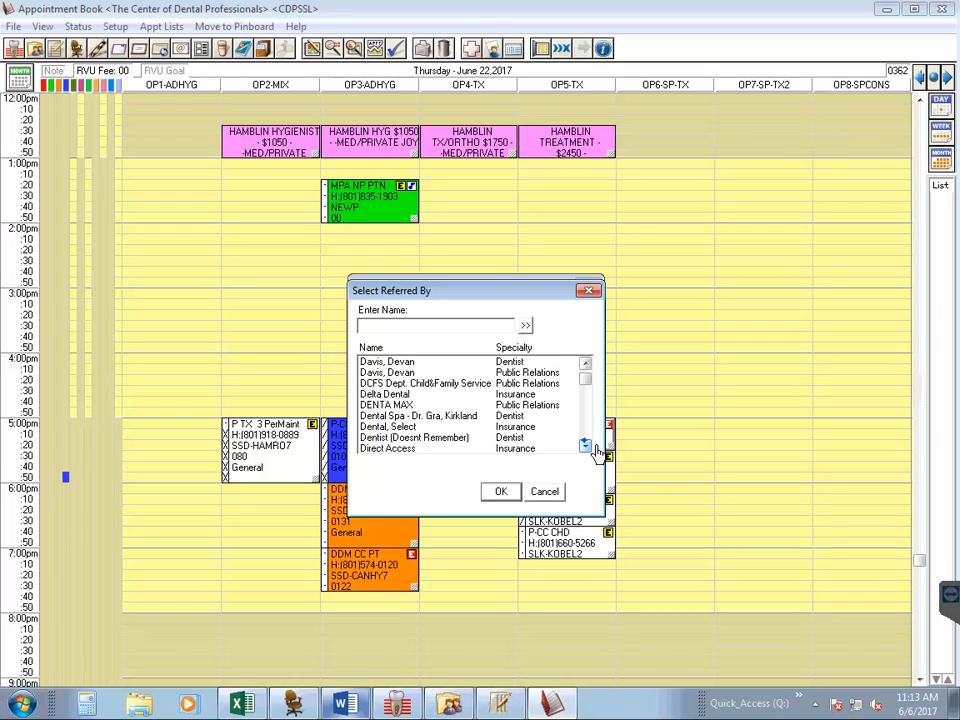
pyautogui.click(590, 447)
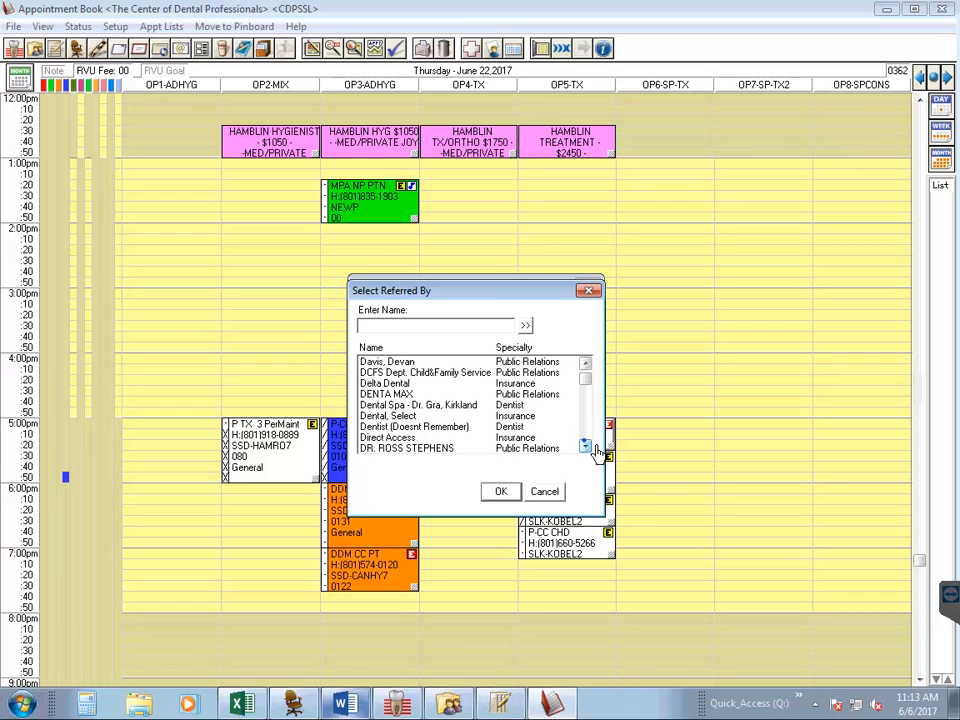
pyautogui.moveTo(521, 293); pyautogui.dragTo(426, 311)
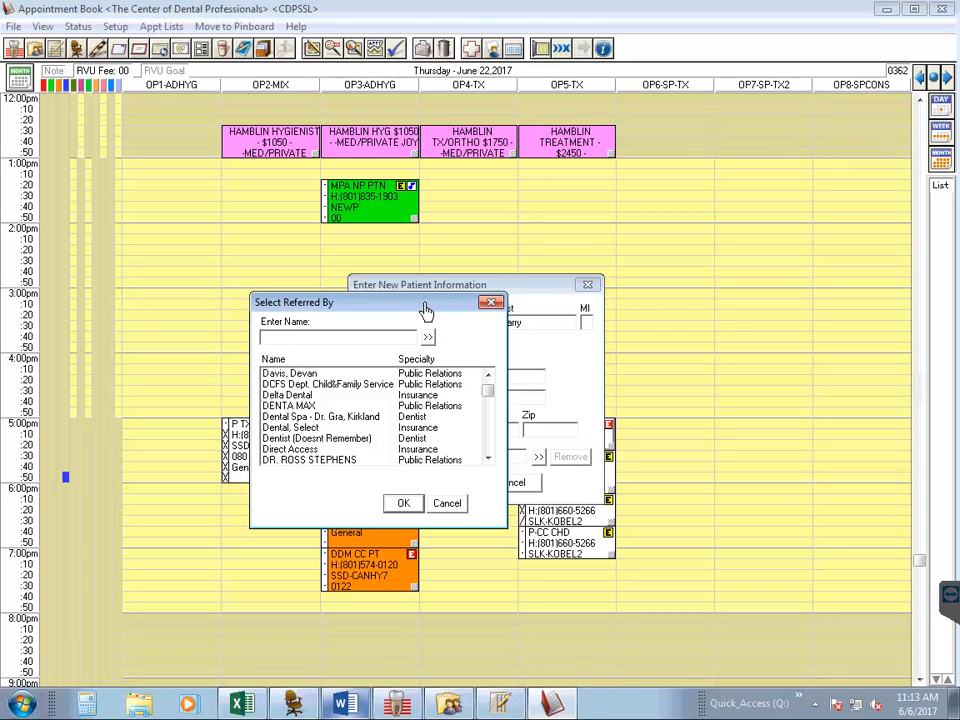
pyautogui.click(321, 429)
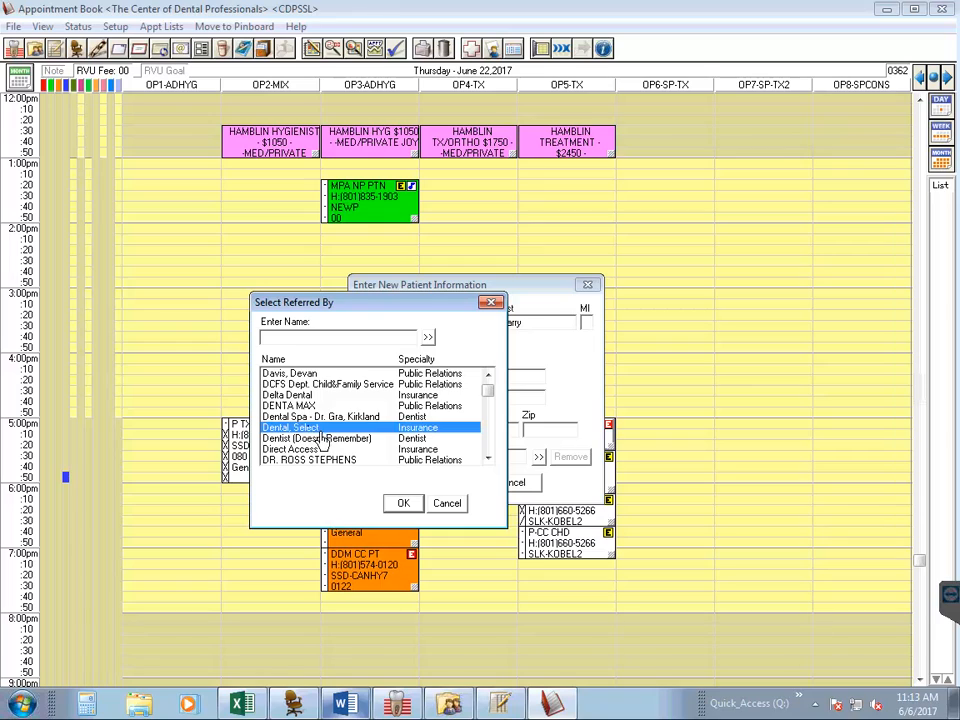
pyautogui.click(405, 508)
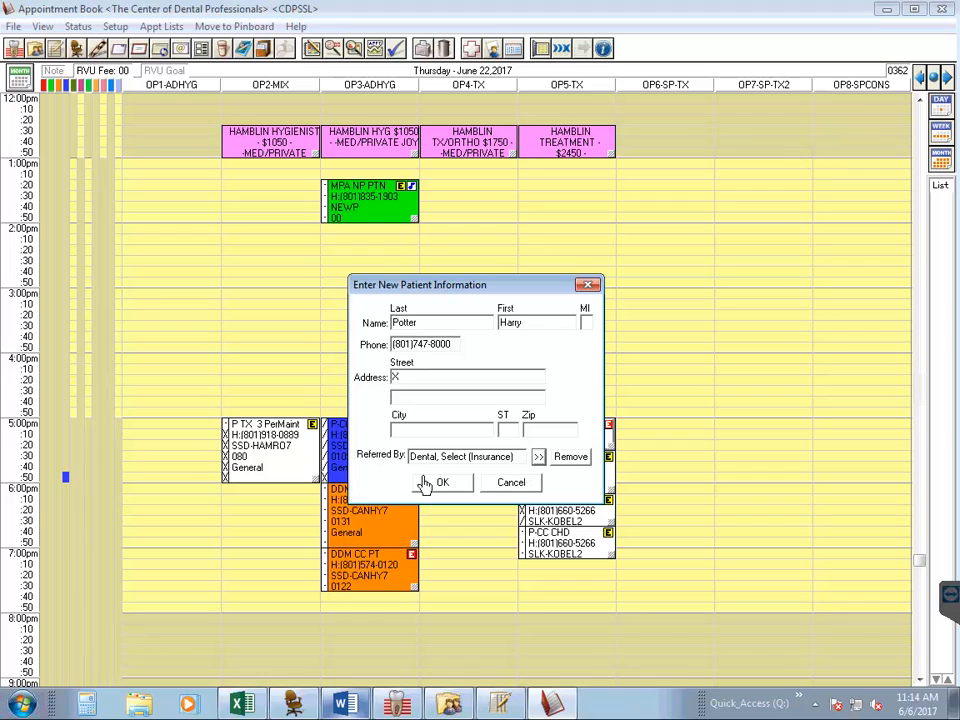
pyautogui.click(436, 484)
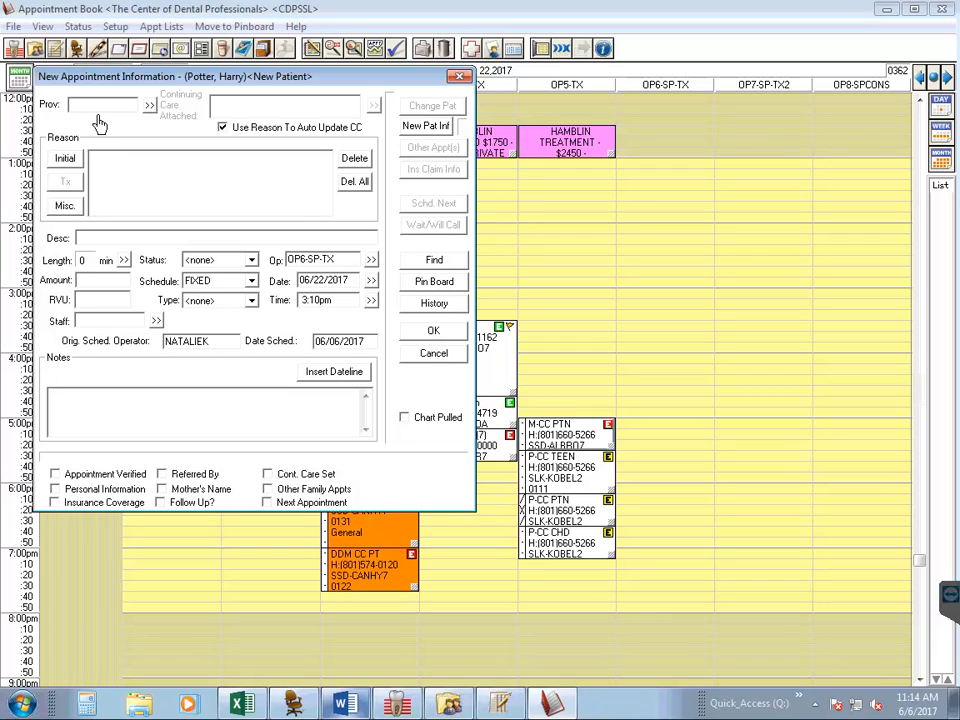
# - Assign the NEWP provider to the new appointment
pyautogui.write('NEWP')
pyautogui.click(152, 107)
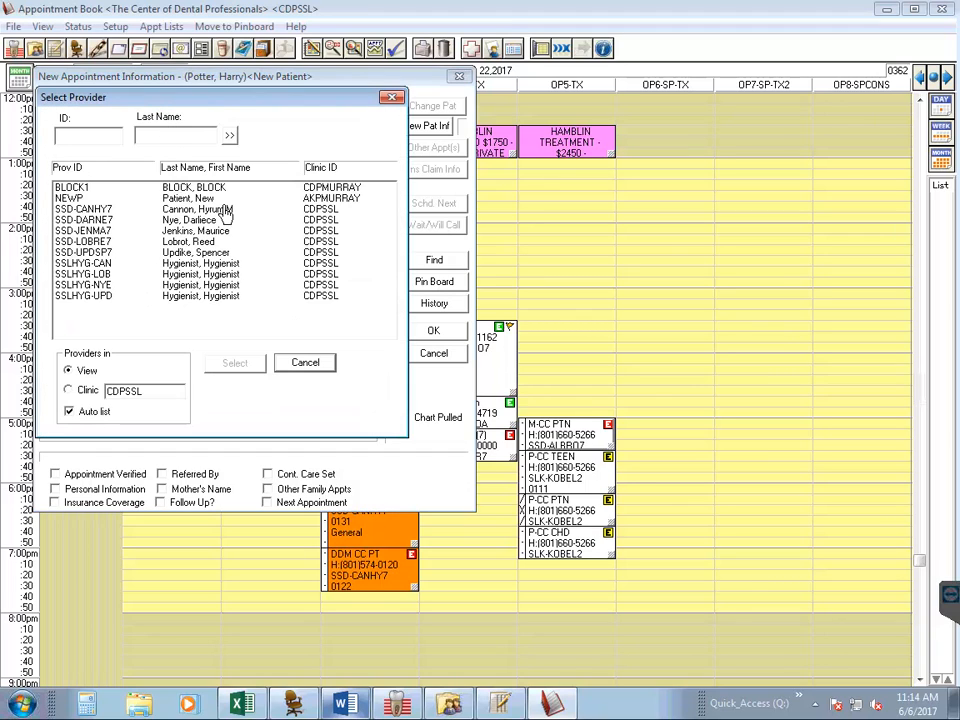
pyautogui.click(186, 199)
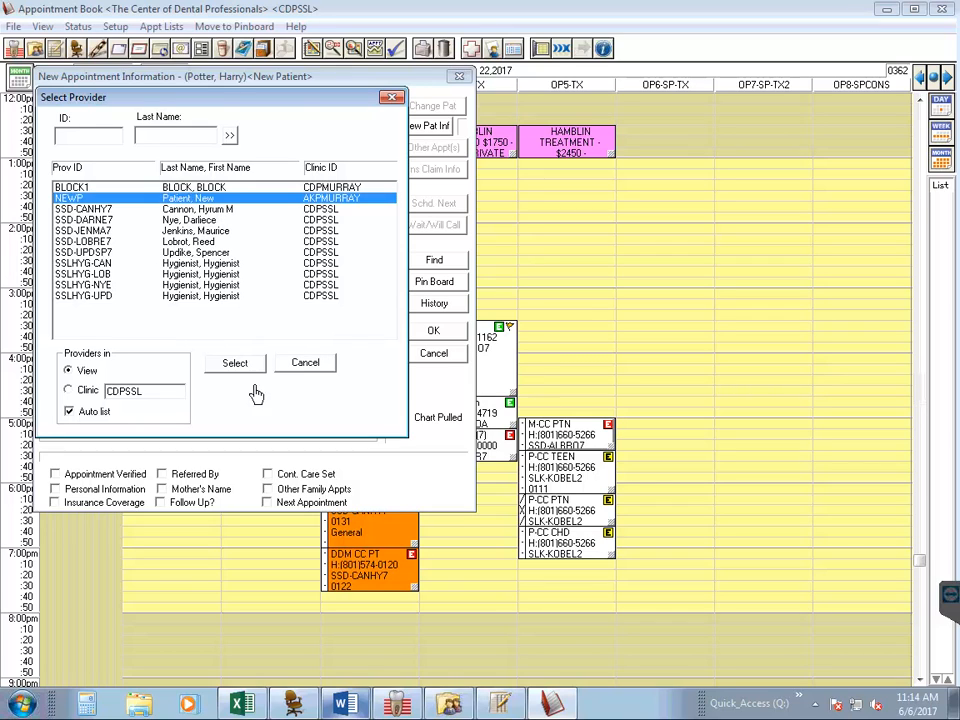
pyautogui.click(236, 364)
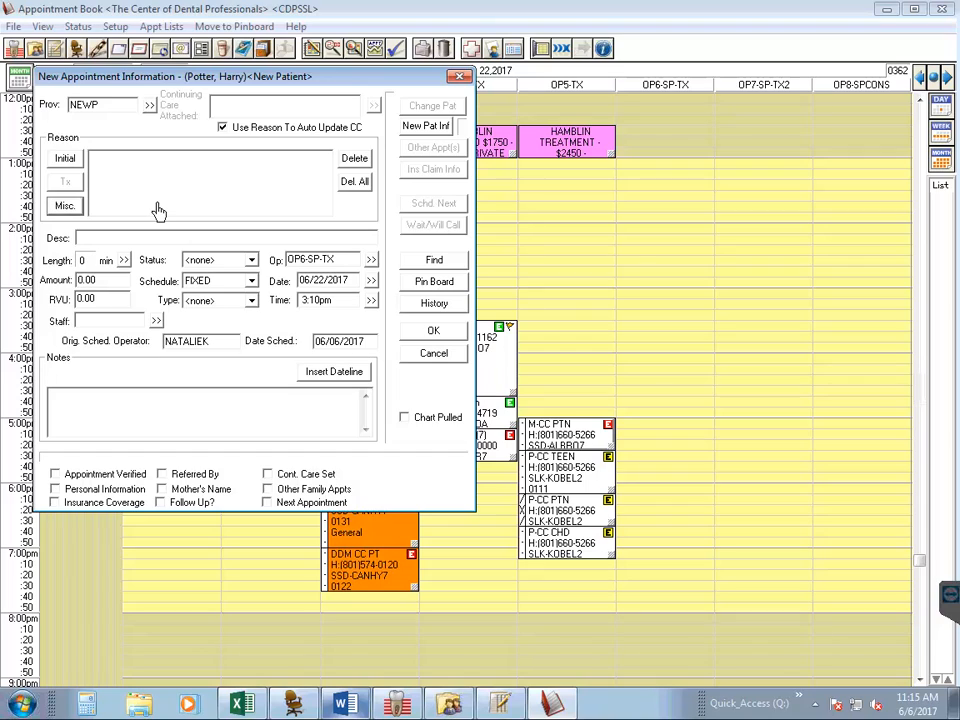
# - Add the multi-code procedure P NP ADULT 17YRS & OLDER as the appointment reason
pyautogui.click(78, 211)
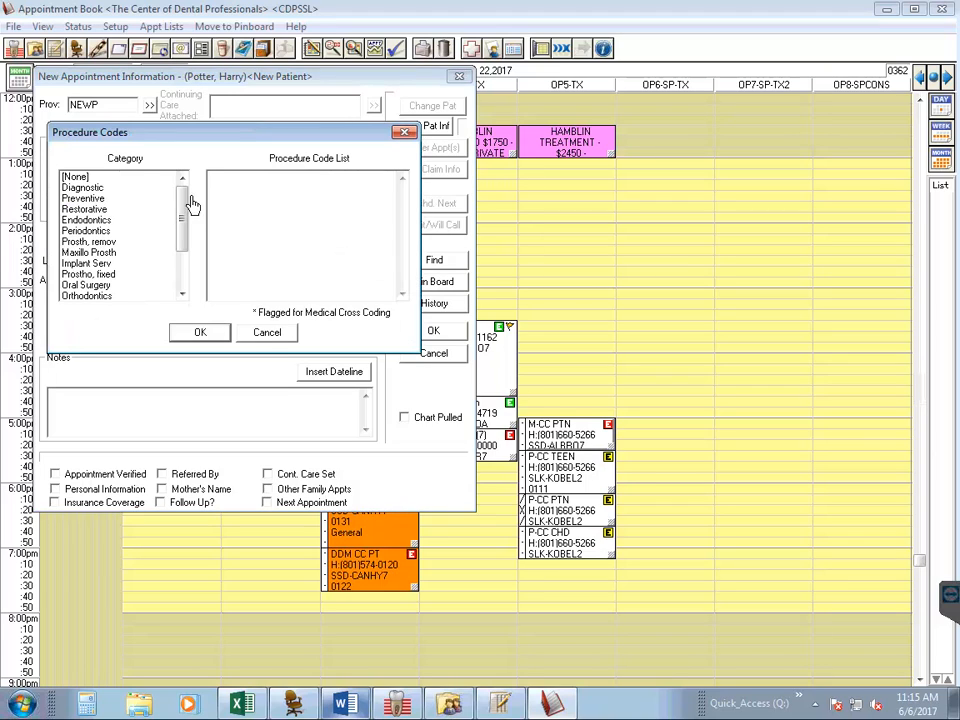
pyautogui.moveTo(186, 210); pyautogui.dragTo(186, 272)
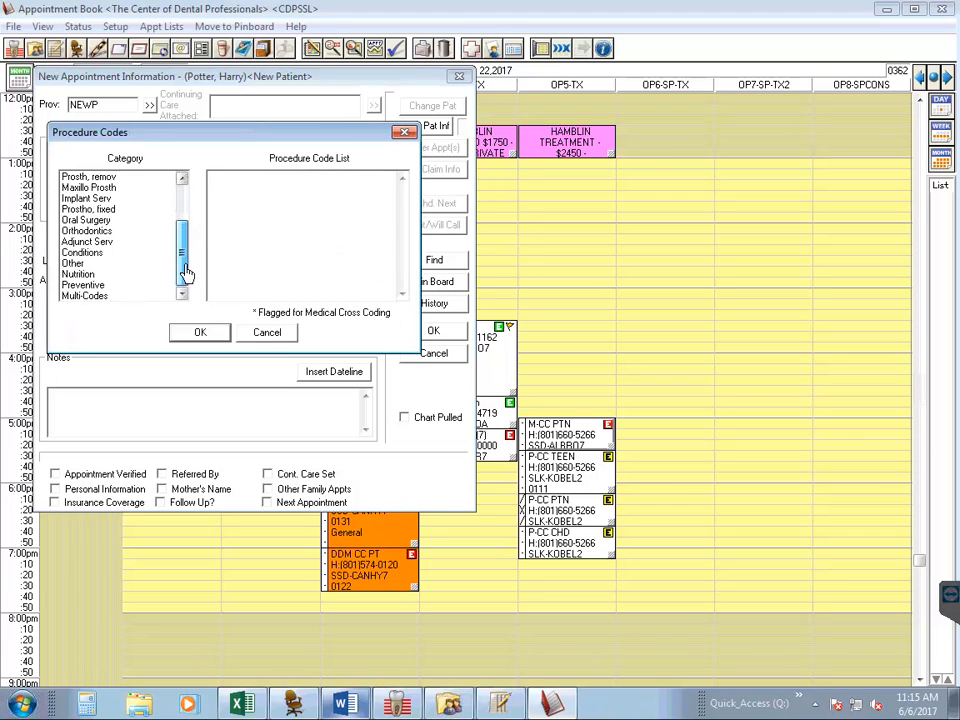
pyautogui.click(120, 298)
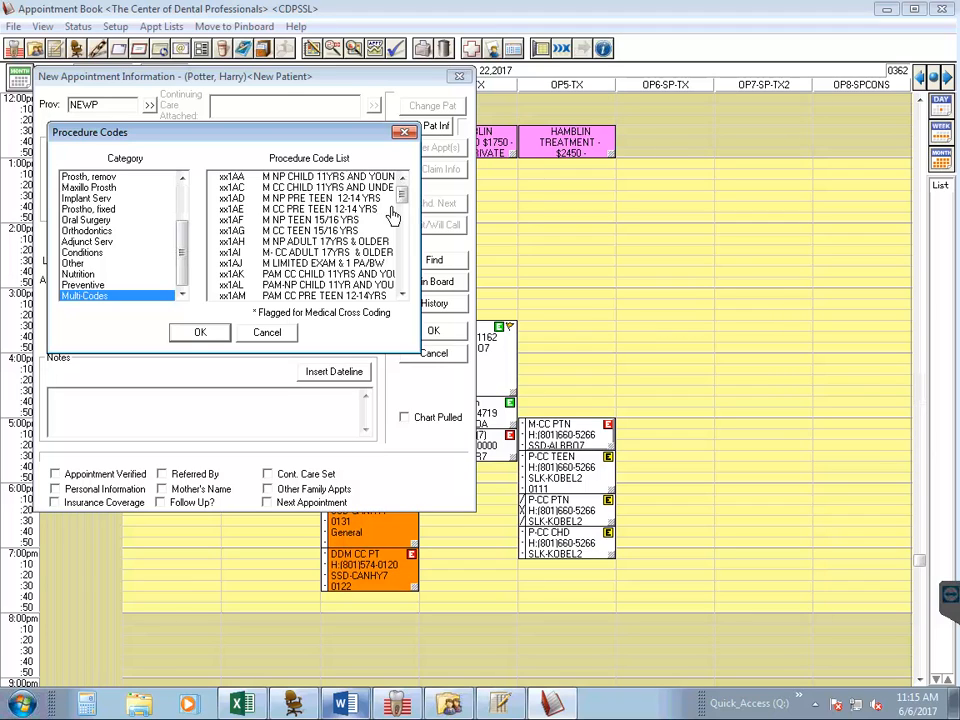
pyautogui.moveTo(410, 200); pyautogui.dragTo(405, 228)
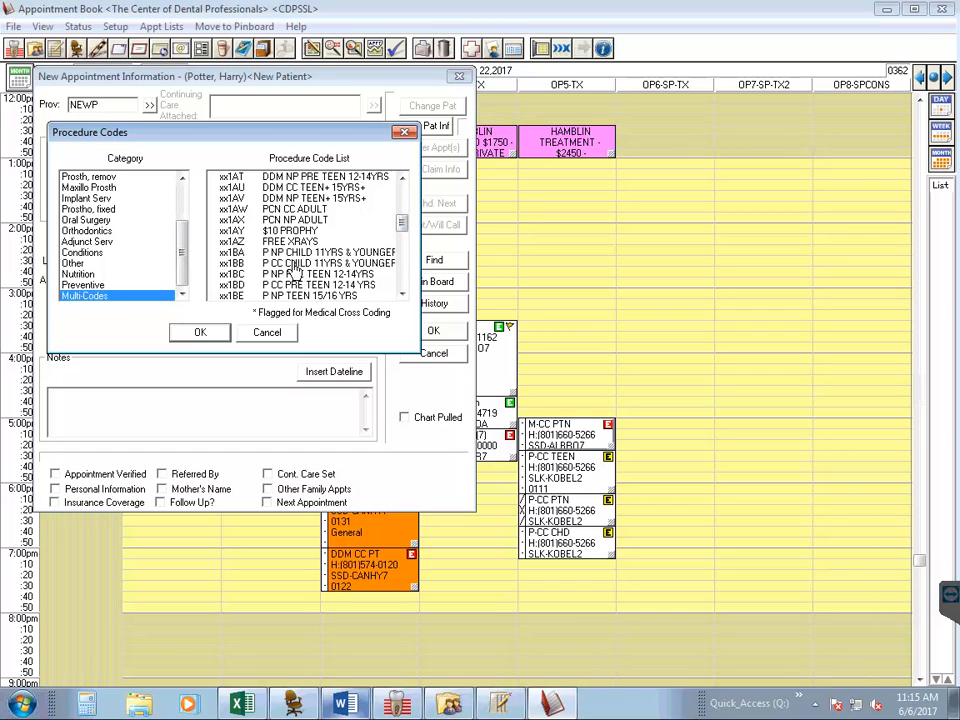
pyautogui.click(328, 255)
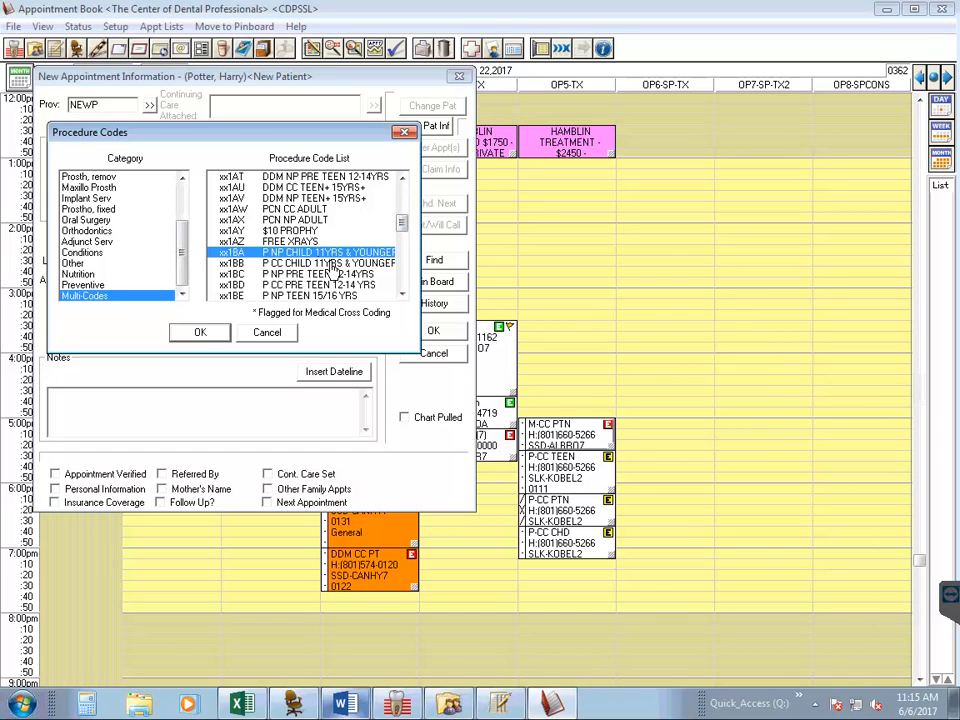
pyautogui.scroll(-1, 333, 265)
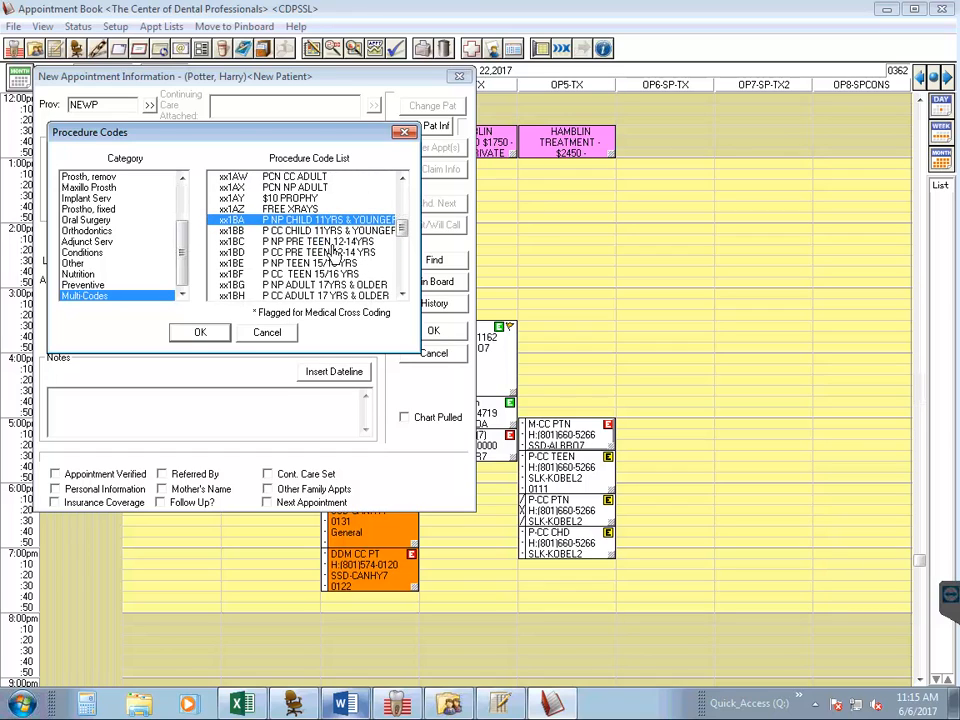
pyautogui.click(319, 287)
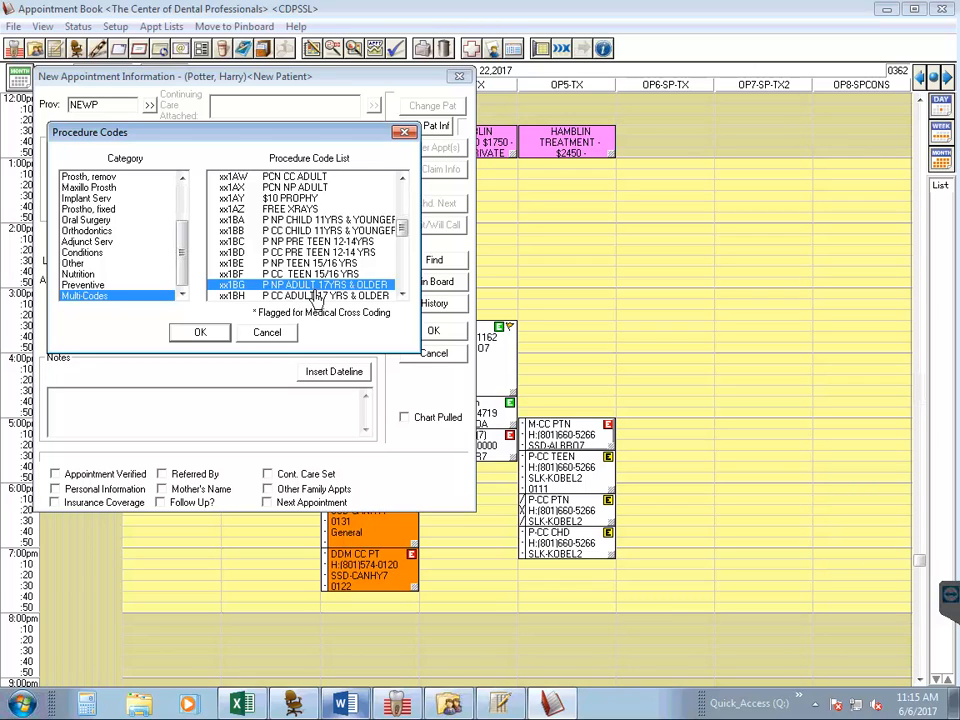
pyautogui.click(203, 333)
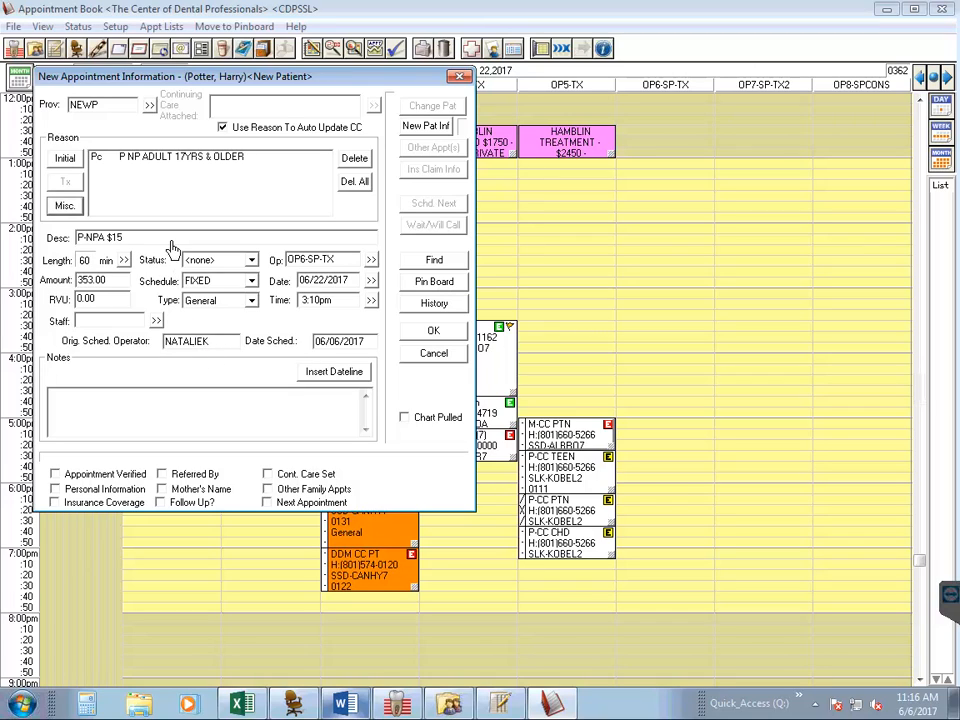
# - Append FV to the appointment description and start the notes with the line DENTAL SELECT
pyautogui.click(173, 240)
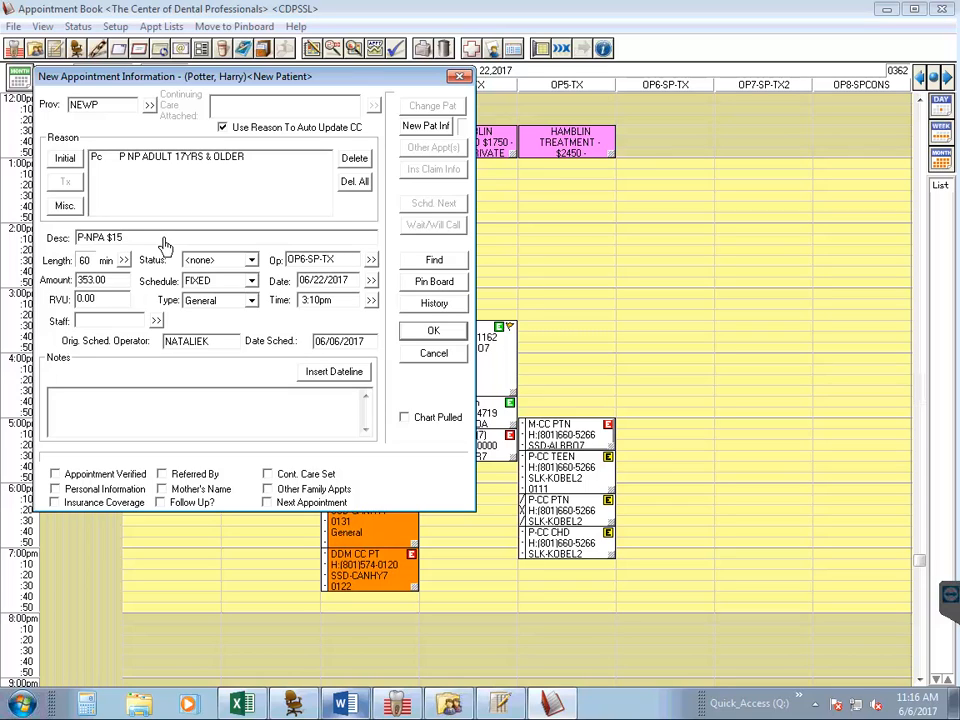
pyautogui.write('FV')
pyautogui.click(96, 413)
pyautogui.write('DENTAL SELECT')
pyautogui.press('Return')
# - Add a notes line reading SUB IS PT followed by the subscriber's date of birth
pyautogui.write('SUB IS PT')
pyautogui.write('02/07/1996')
pyautogui.press('Return')
# - Add ID# and GROUP ID# lines to the notes with the insurance member ID and group number
pyautogui.write('ID')
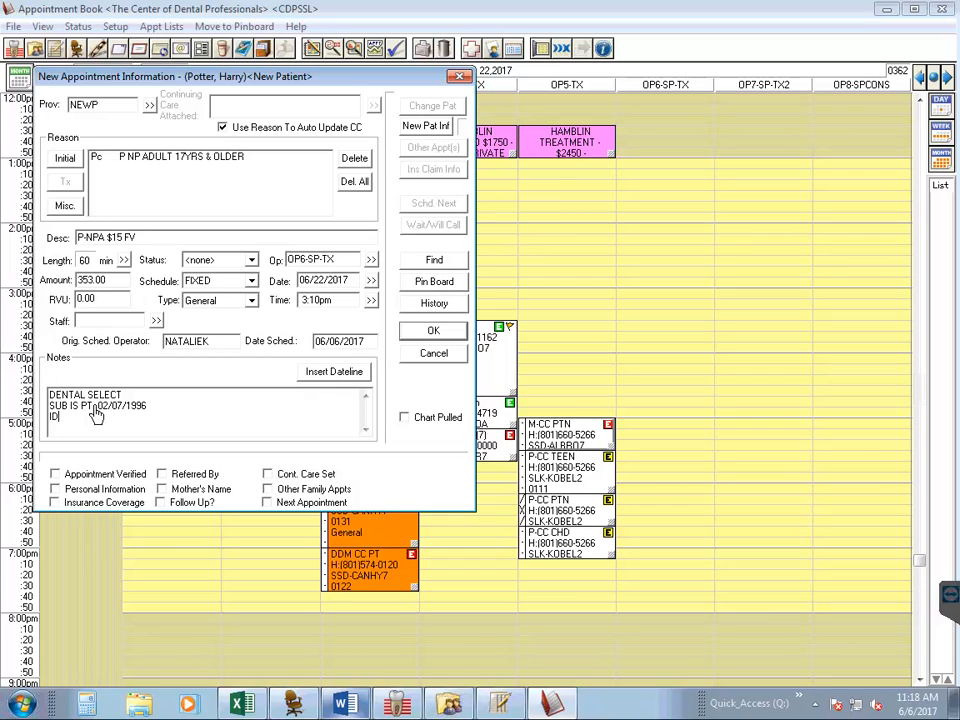
pyautogui.write('# 12345678')
pyautogui.press('Return')
pyautogui.write('GROUP ID#')
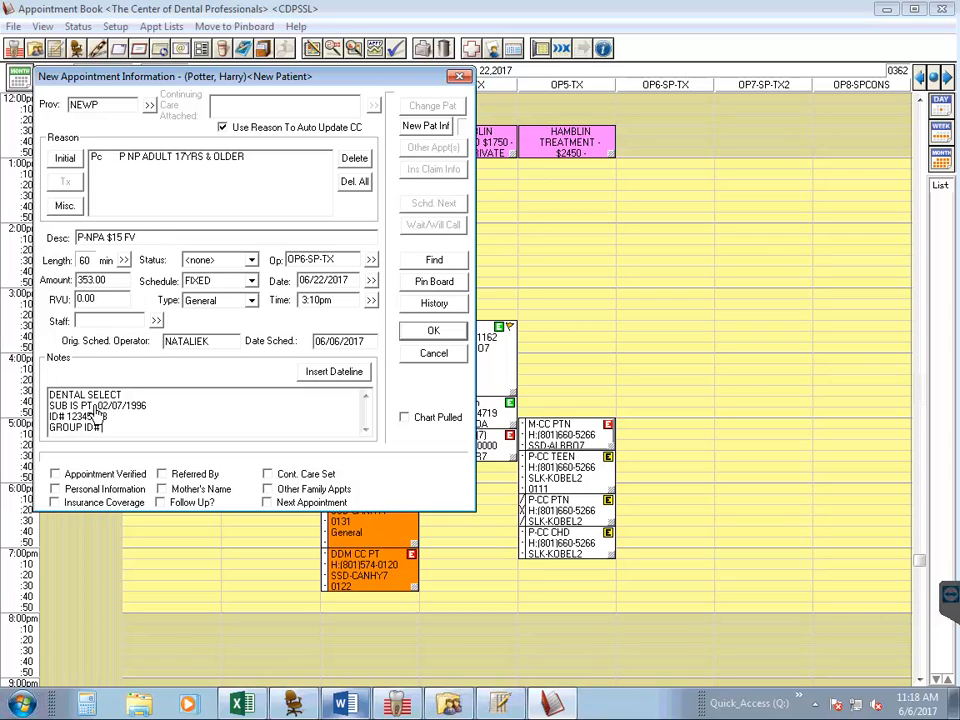
pyautogui.write('123')
pyautogui.press('Return')
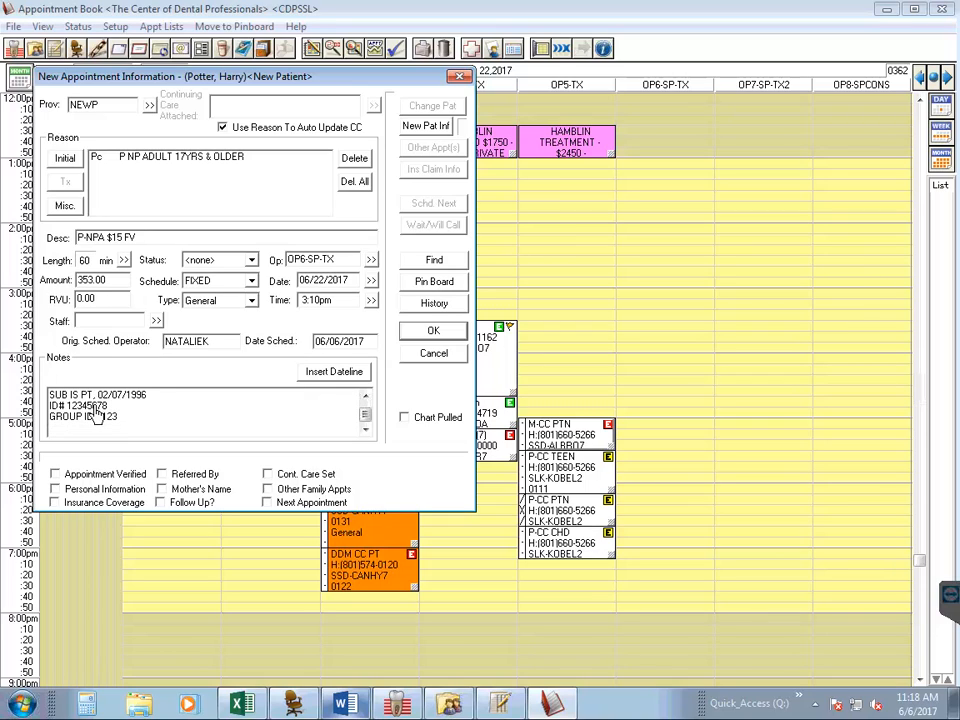
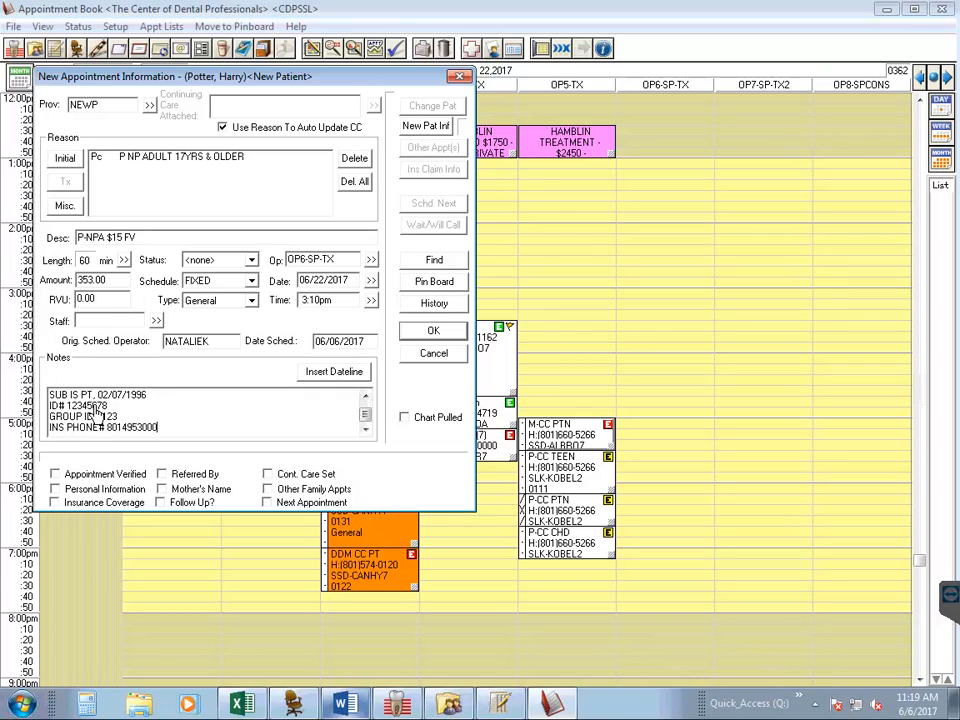
# - Review the appointment notes and reopen the new patient's information
pyautogui.scroll(1, 100, 418)
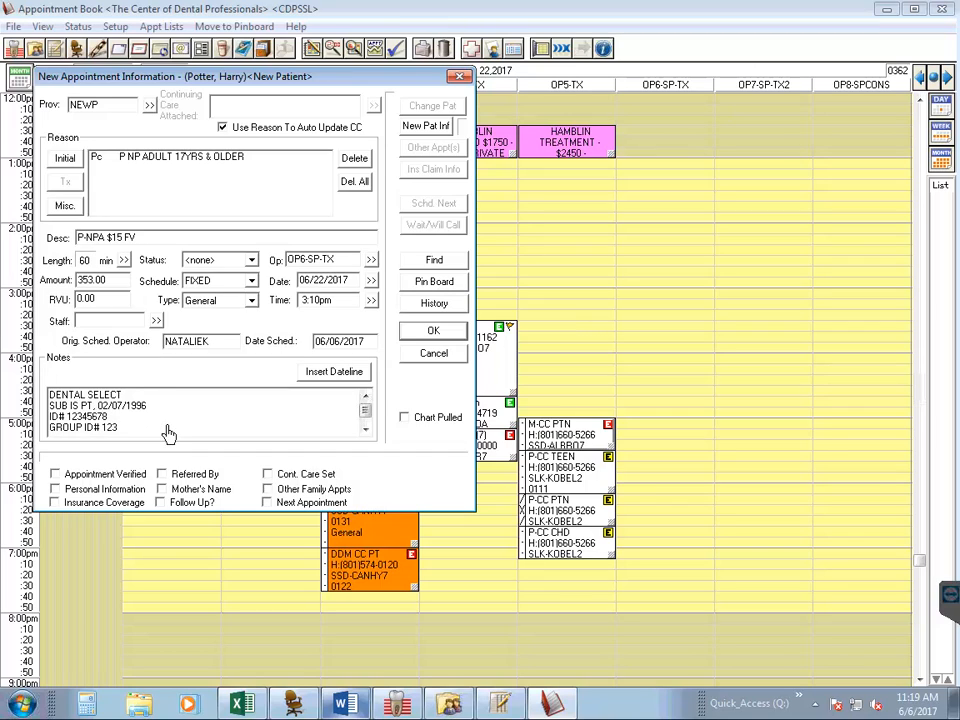
pyautogui.scroll(-1, 171, 433)
pyautogui.scroll(1, 168, 428)
pyautogui.click(445, 135)
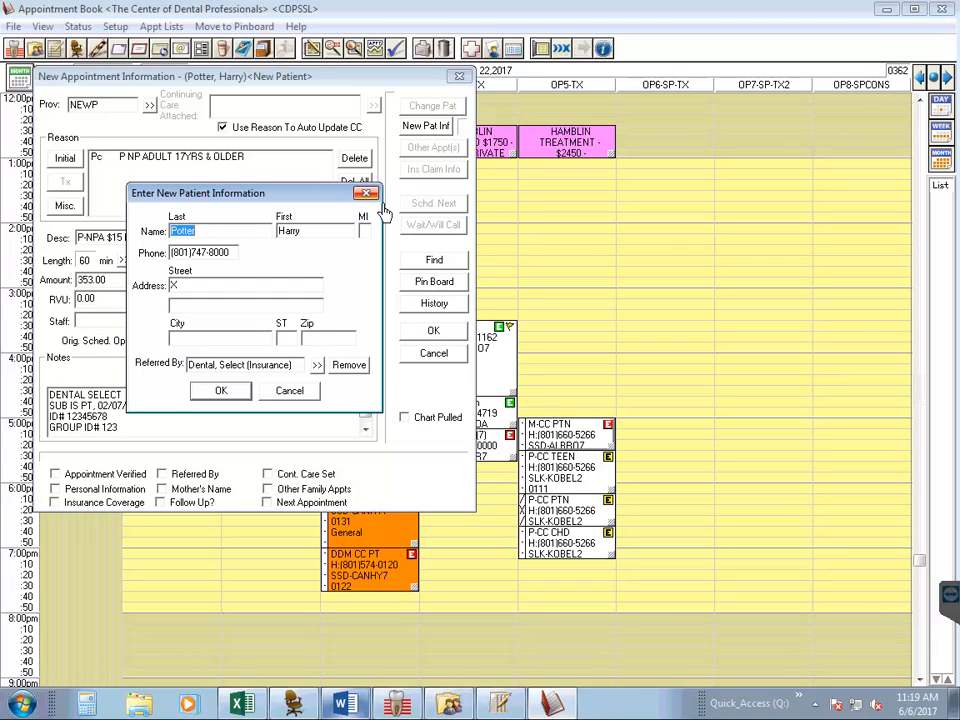
# - Dismiss the new patient information without changes and send the appointment to the pinboard
pyautogui.click(292, 392)
pyautogui.click(292, 392)
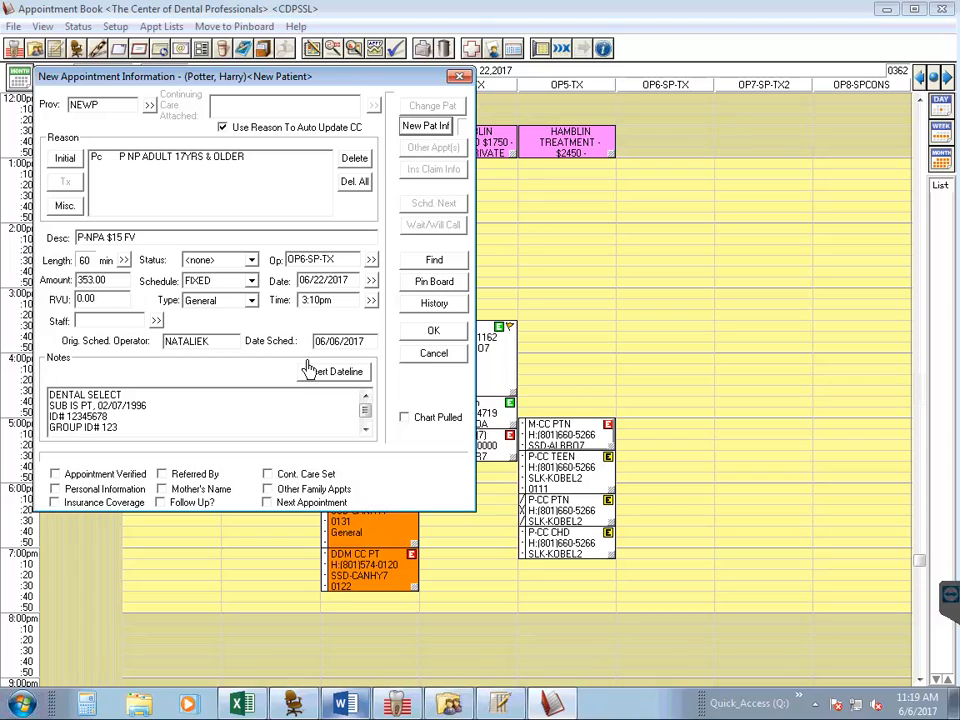
pyautogui.click(195, 408)
pyautogui.click(438, 289)
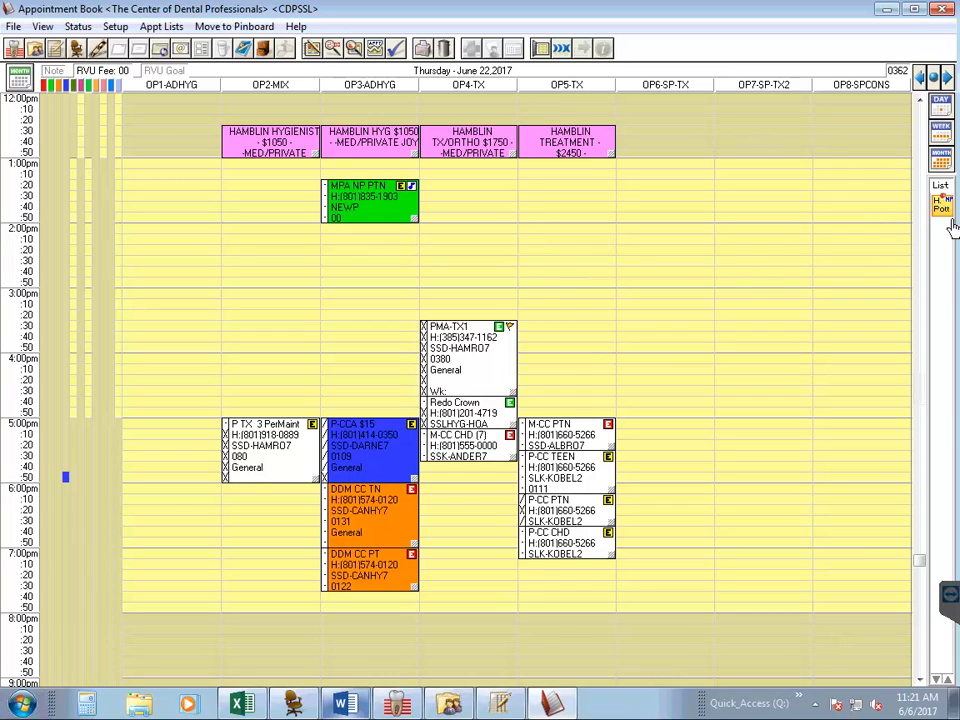
# - Schedule the pinboard appointment in OP3-ADHYG at 2:00pm on June 22, 2017, accepting the time despite the provider's unavailability
pyautogui.moveTo(953, 220)
pyautogui.moveTo(953, 220); pyautogui.dragTo(391, 268)
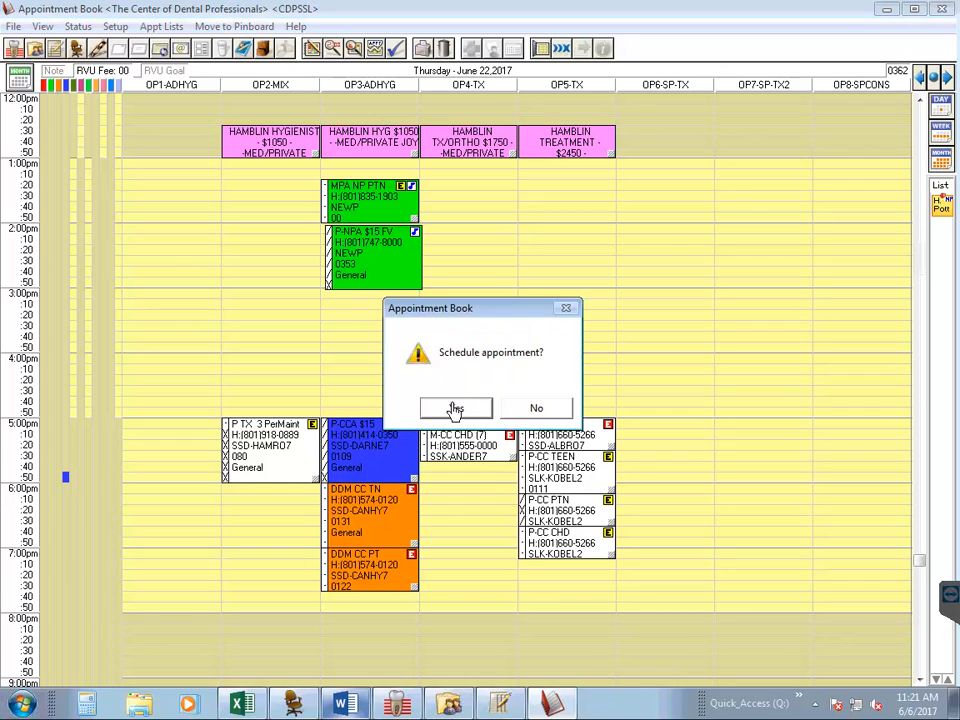
pyautogui.click(454, 407)
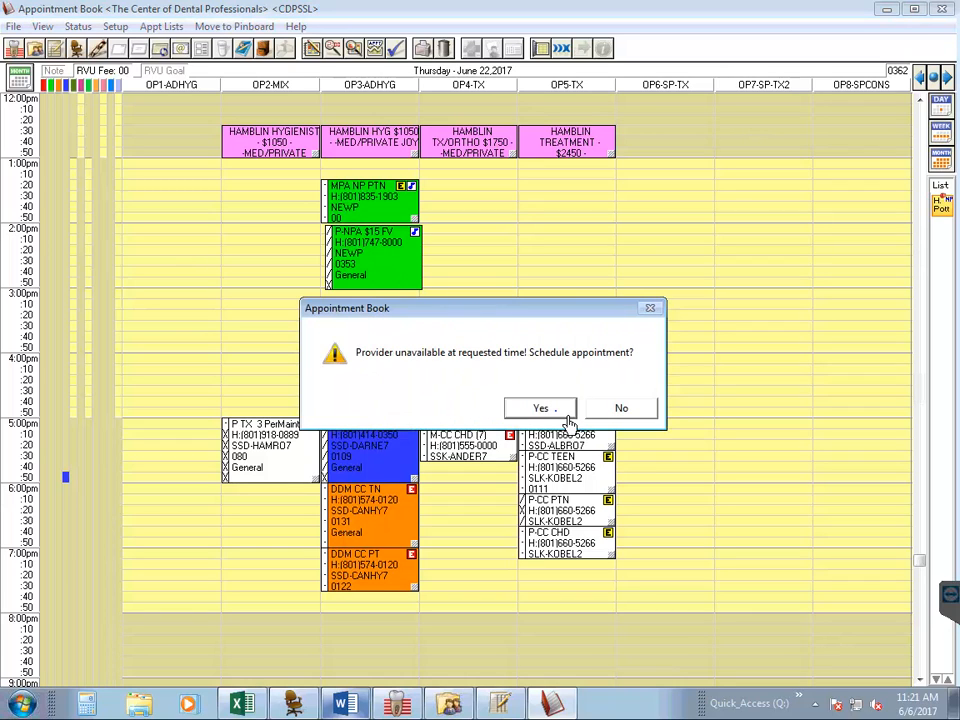
pyautogui.click(542, 408)
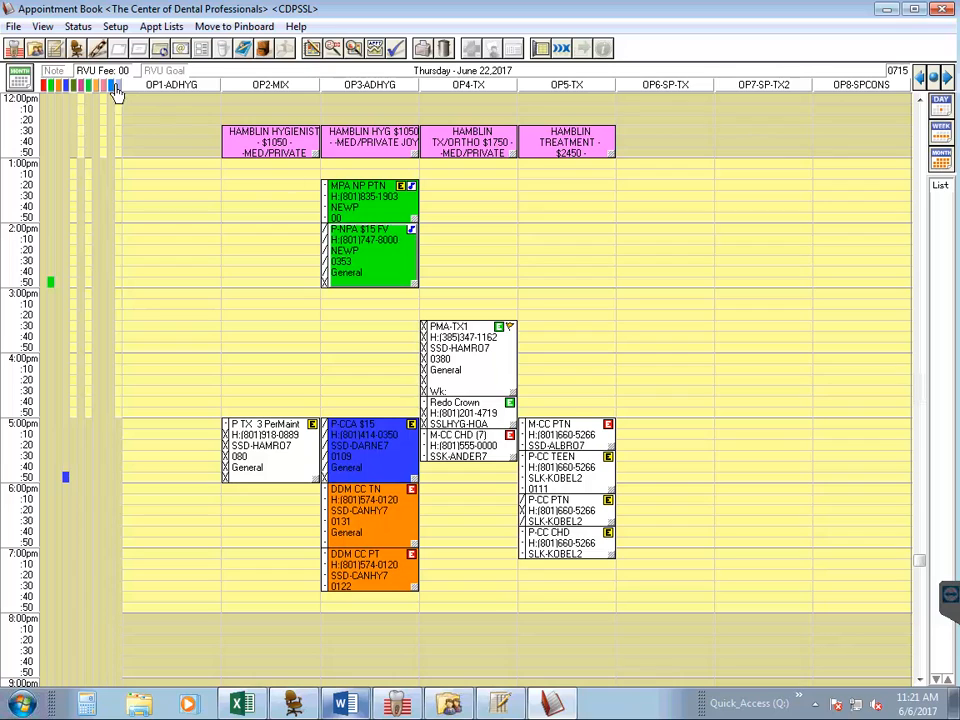
# - Open the Family File and create a new family for the new patient with an appointment
pyautogui.click(50, 58)
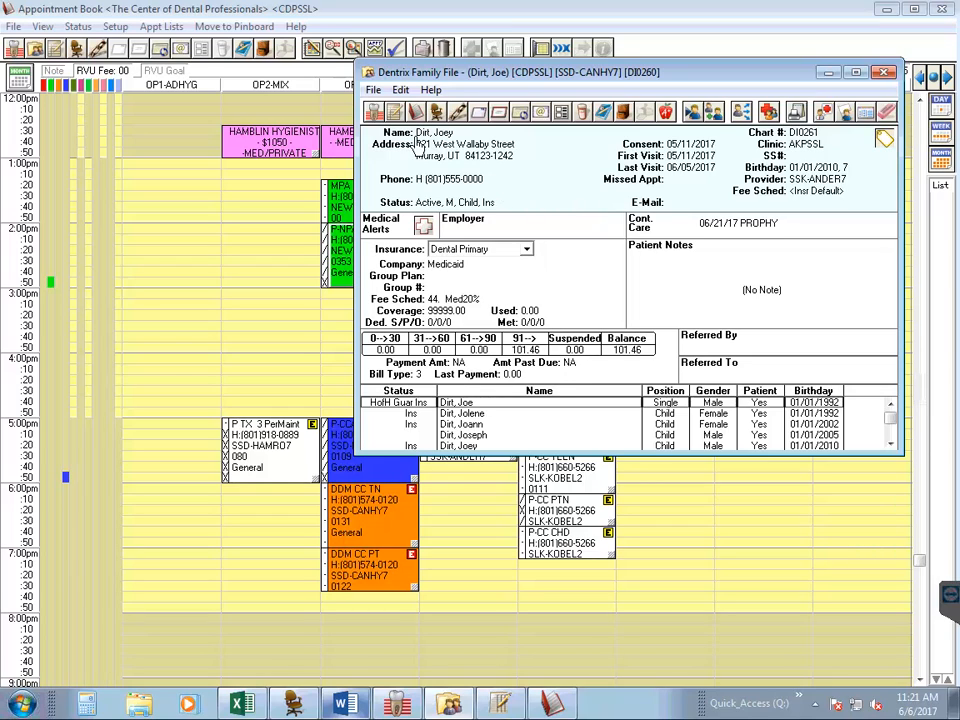
pyautogui.click(373, 90)
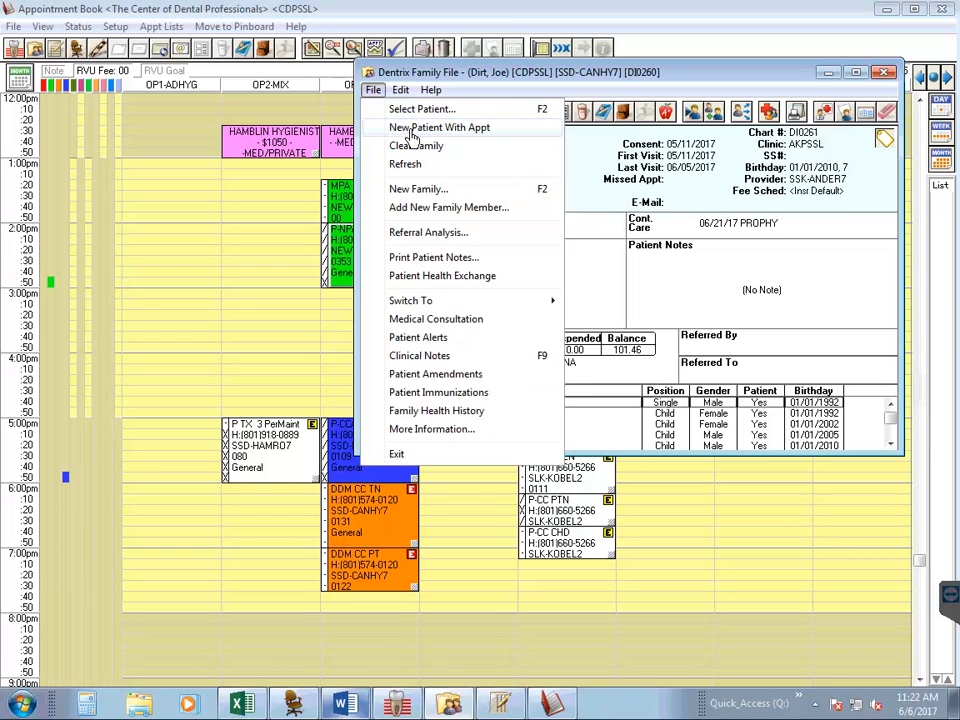
pyautogui.click(409, 131)
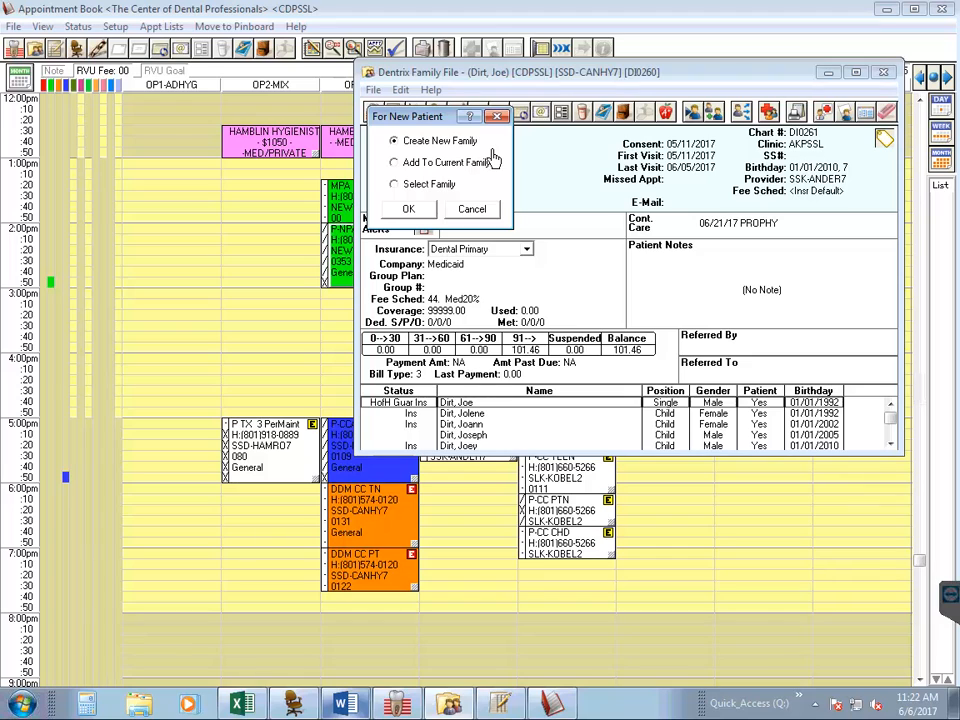
pyautogui.click(414, 218)
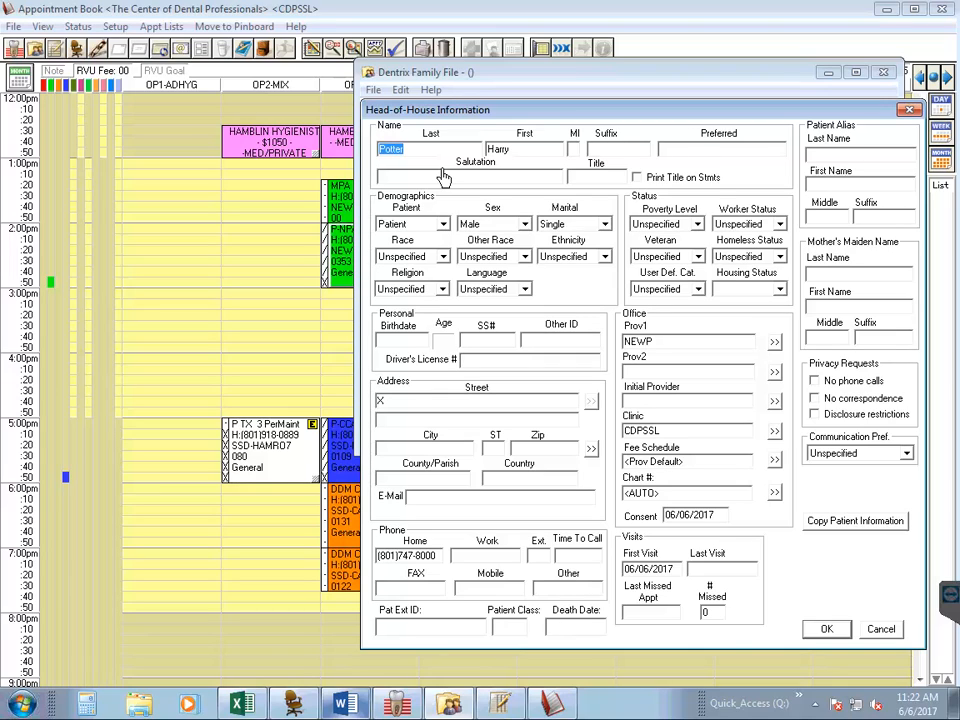
# - Set the patient's marital status to Single in the head-of-house information
pyautogui.click(509, 147)
pyautogui.click(583, 231)
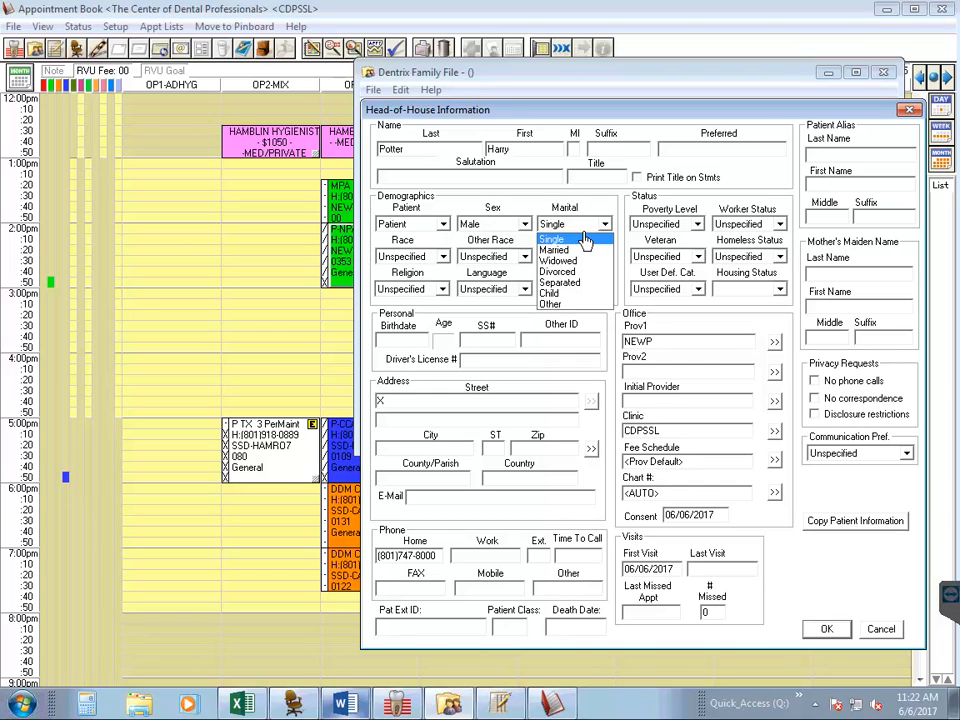
pyautogui.click(585, 239)
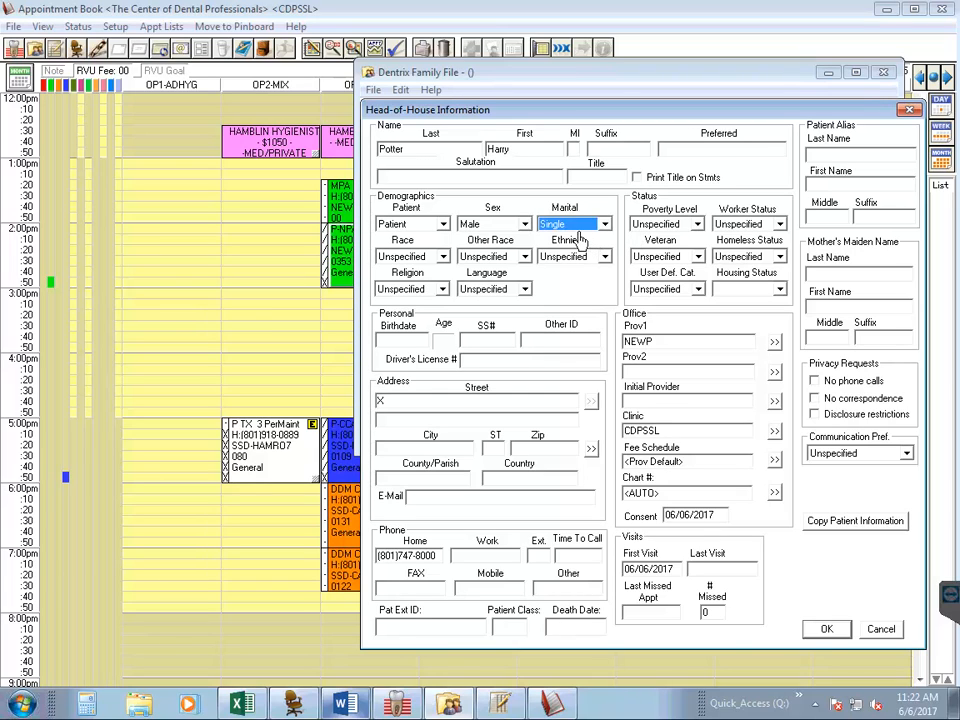
pyautogui.click(577, 233)
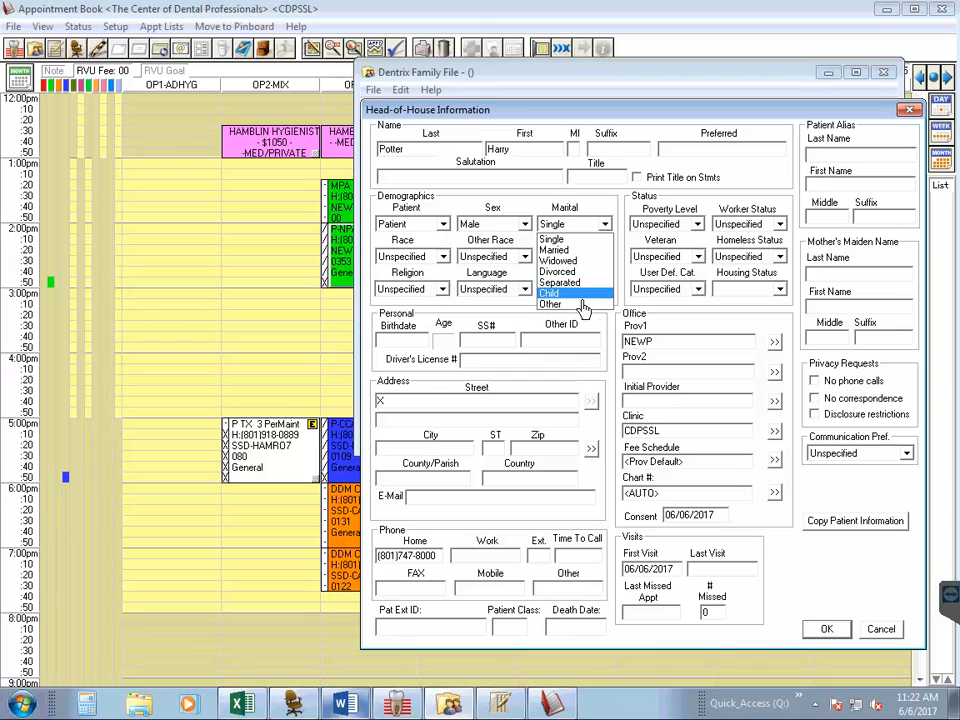
pyautogui.click(566, 240)
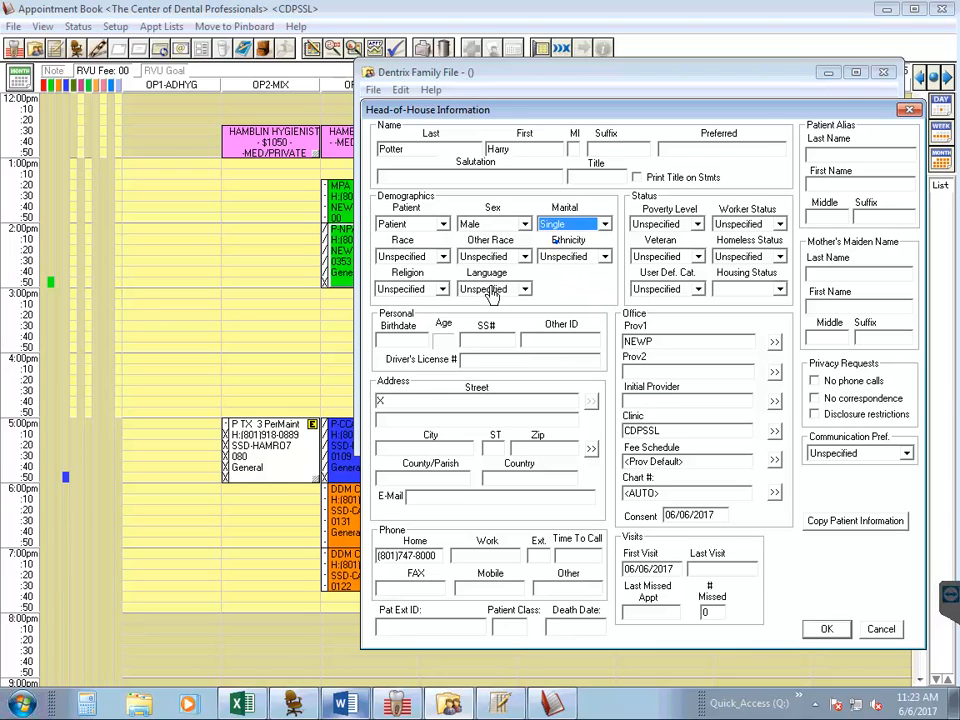
# - Enter the patient's birthdate from the notes of the 2:00pm appointment, and close the appointment information
pyautogui.click(412, 350)
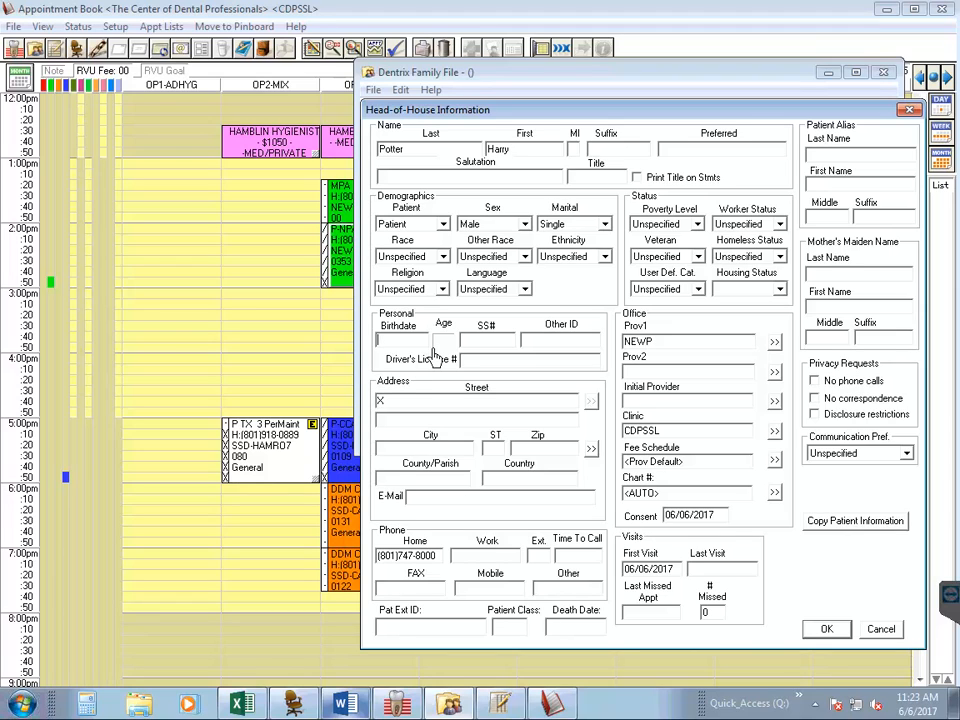
pyautogui.doubleClick(345, 275)
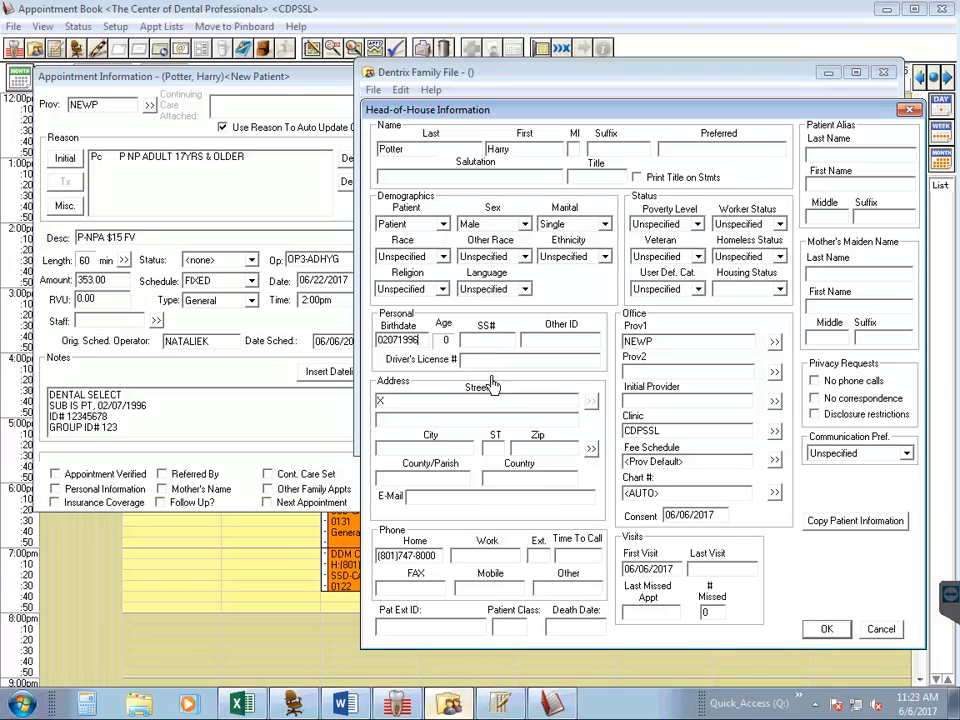
pyautogui.click(508, 500)
pyautogui.click(672, 346)
pyautogui.press('Return')
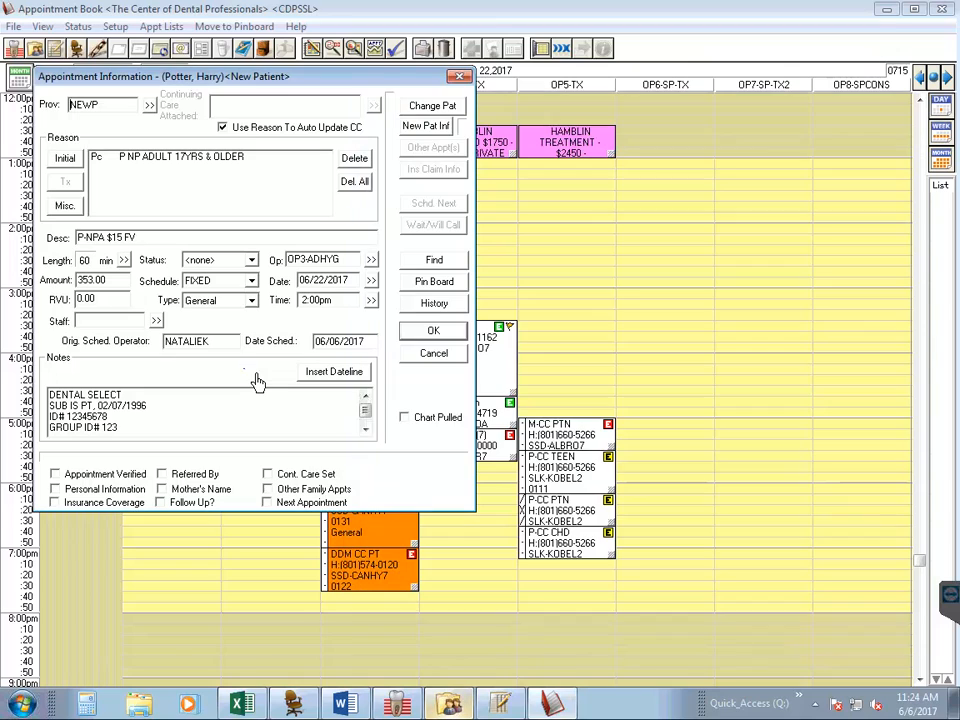
pyautogui.click(440, 333)
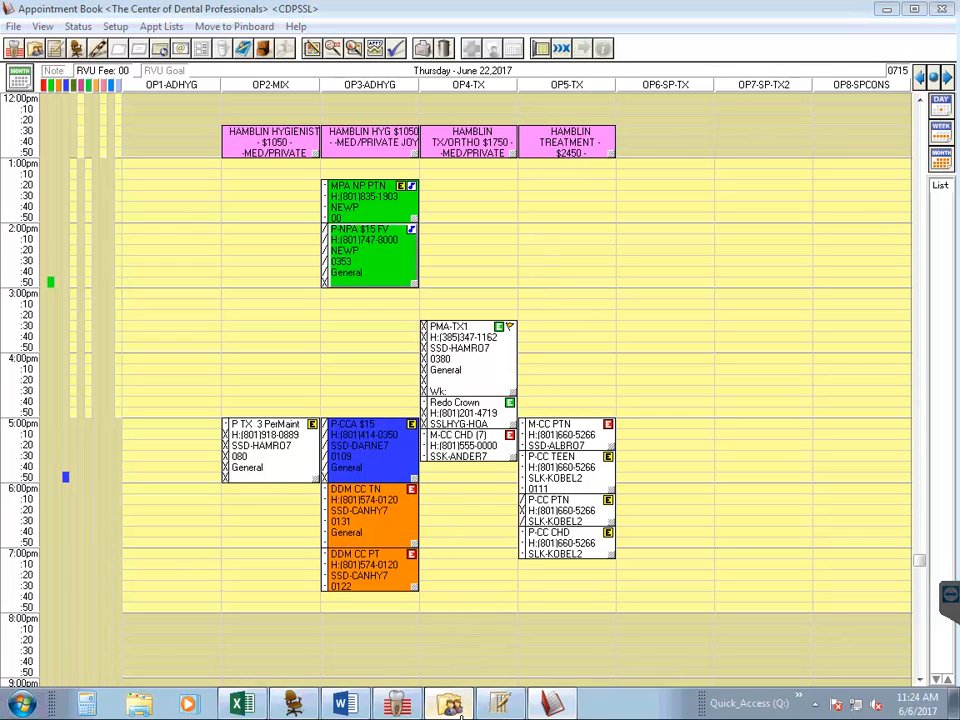
# - Return to the Family File, set Prov1 to SSD-HAMRO7 by searching for HAM, and save the head-of-house information
pyautogui.click(452, 706)
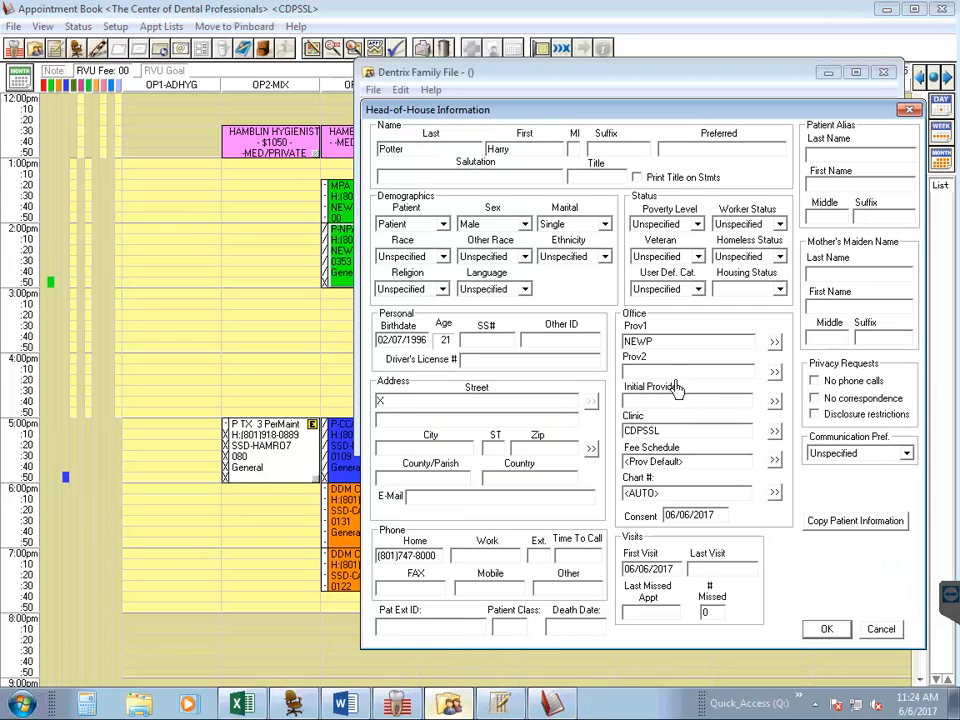
pyautogui.click(779, 344)
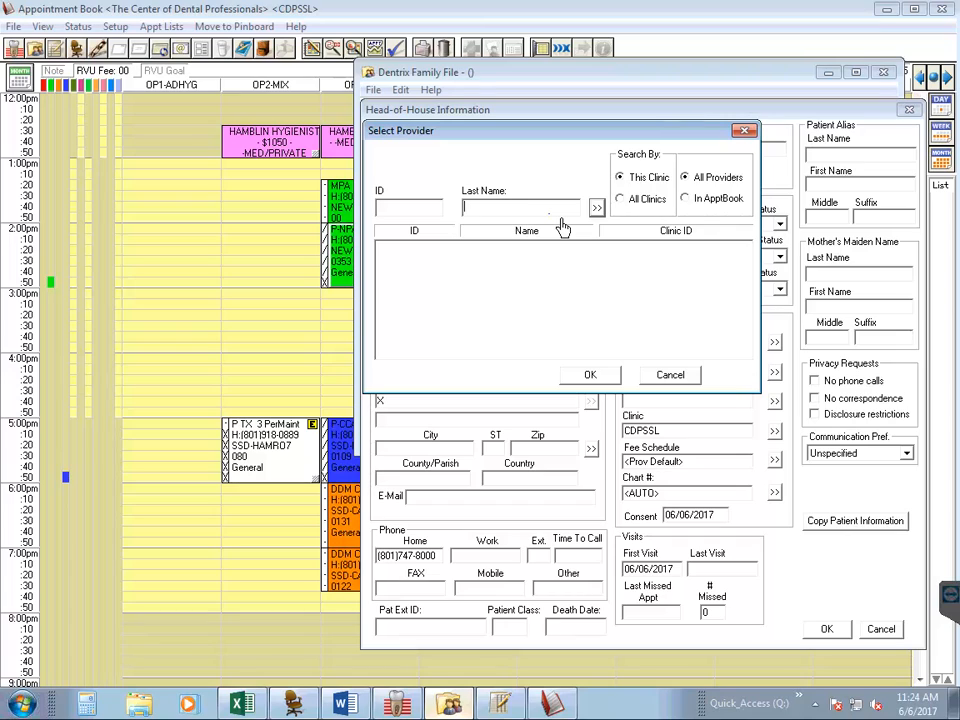
pyautogui.write('HAM')
pyautogui.click(603, 213)
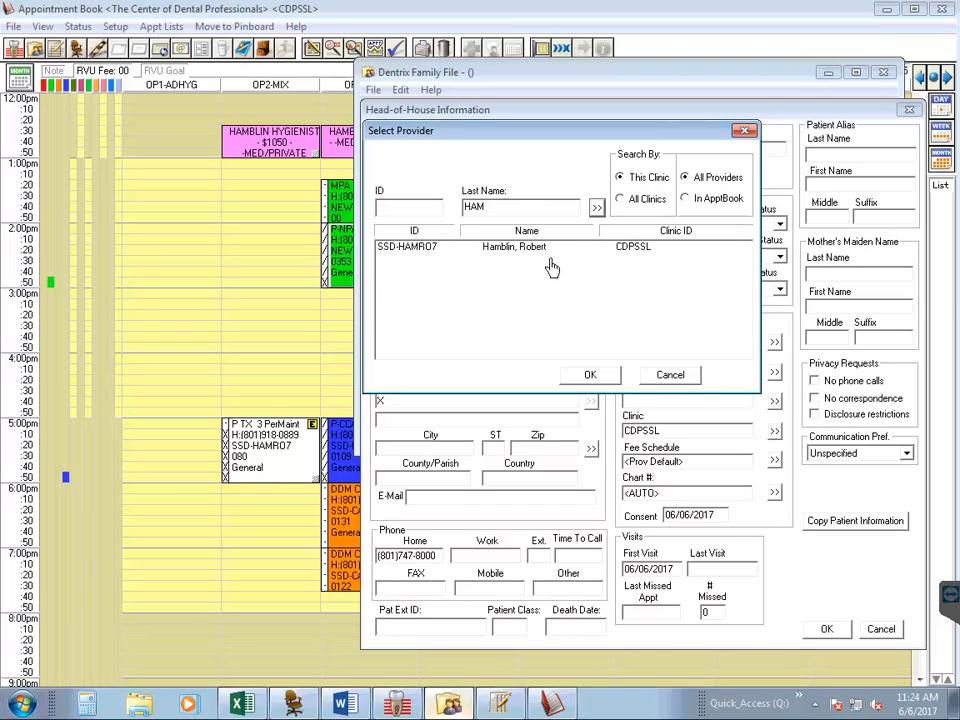
pyautogui.click(628, 260)
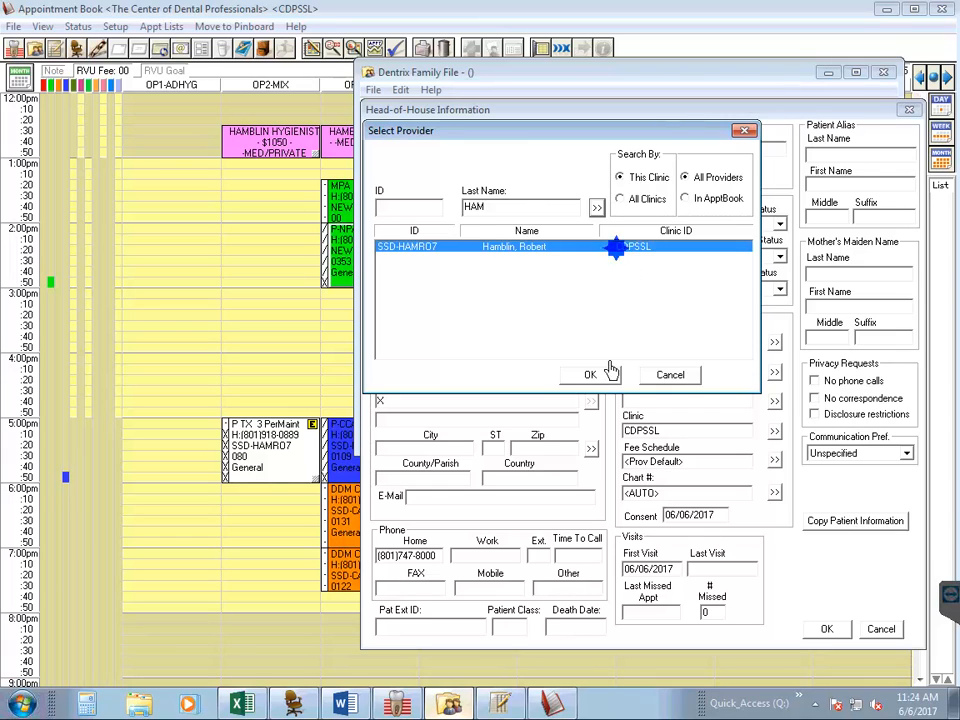
pyautogui.click(592, 375)
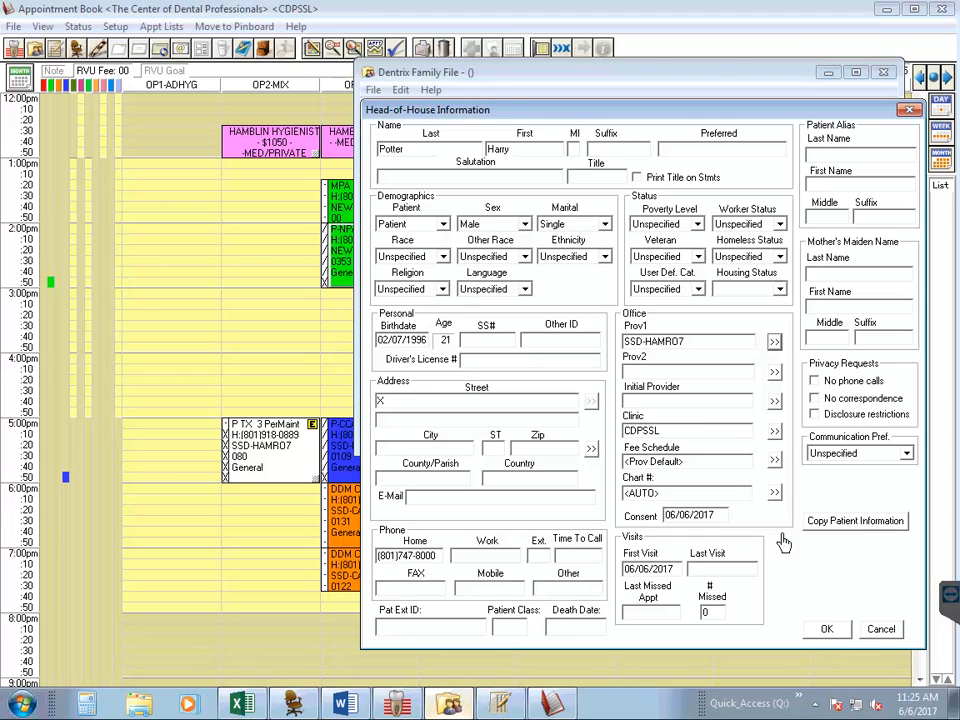
pyautogui.click(834, 632)
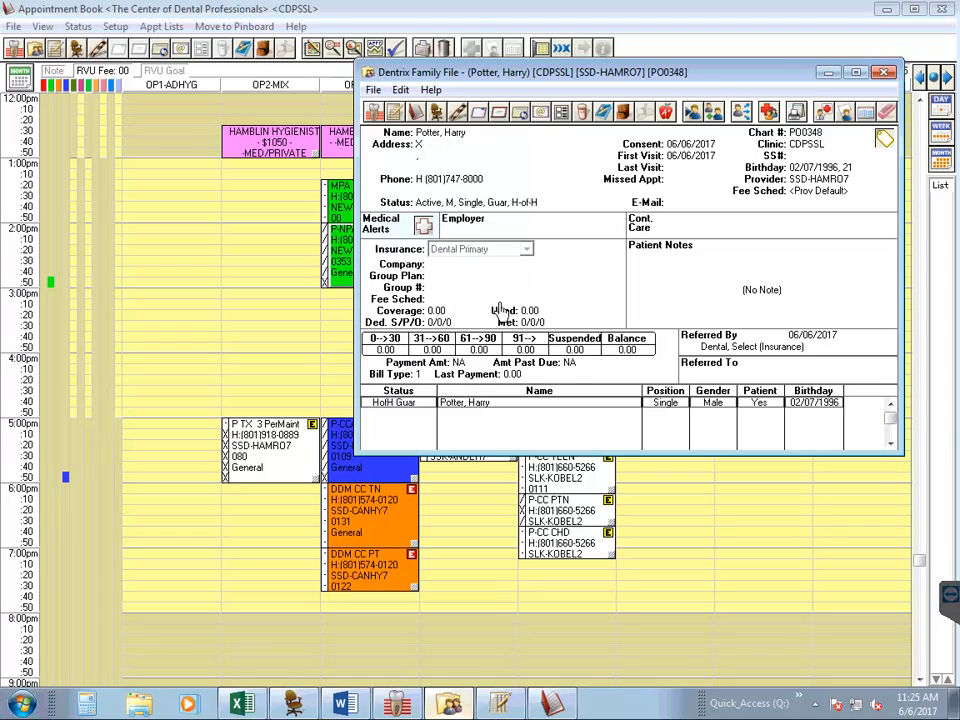
# - Open the patient's billing and payment agreement and choose billing type 3: Insurance Family - delay finance charges
pyautogui.doubleClick(458, 384)
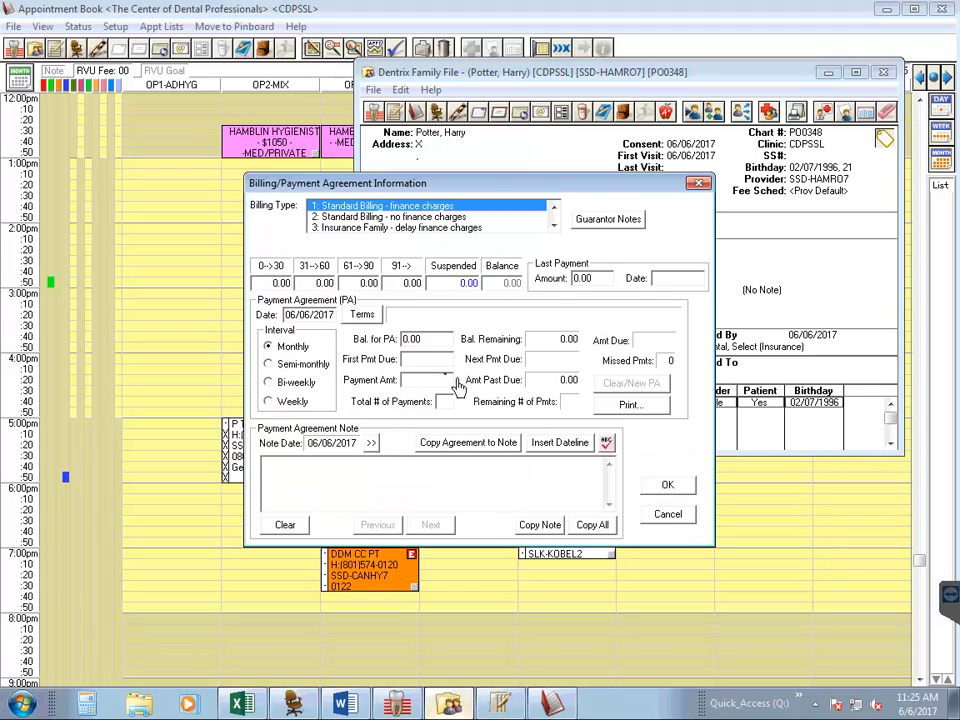
pyautogui.click(417, 229)
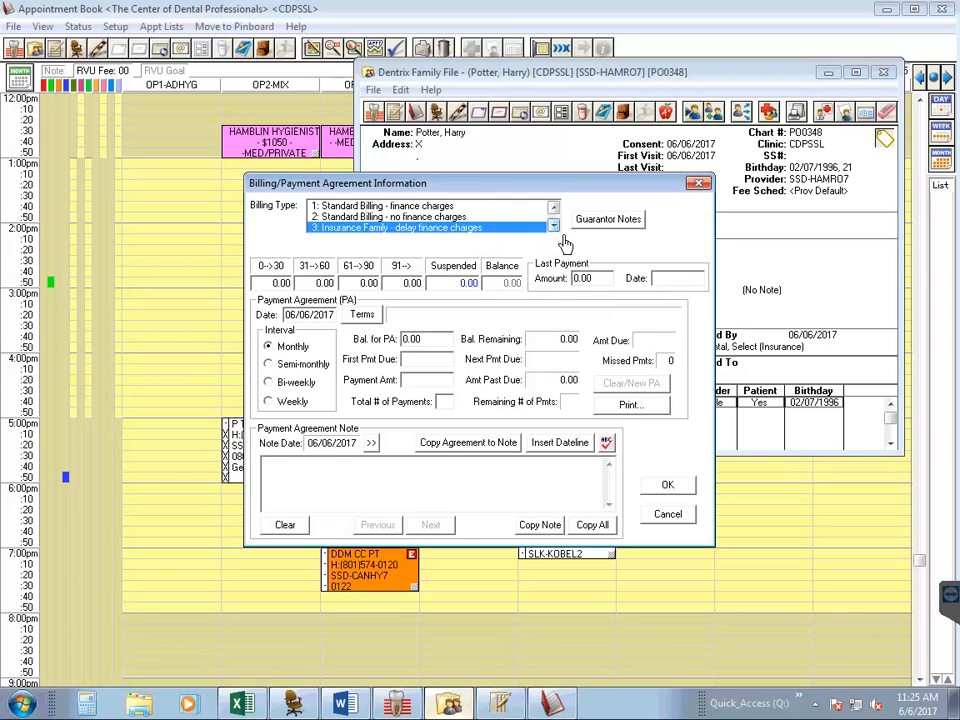
# - Try billing type 11: Medicaid in the billing agreement
pyautogui.click(554, 227)
pyautogui.click(554, 227)
pyautogui.click(554, 227)
pyautogui.click(554, 227)
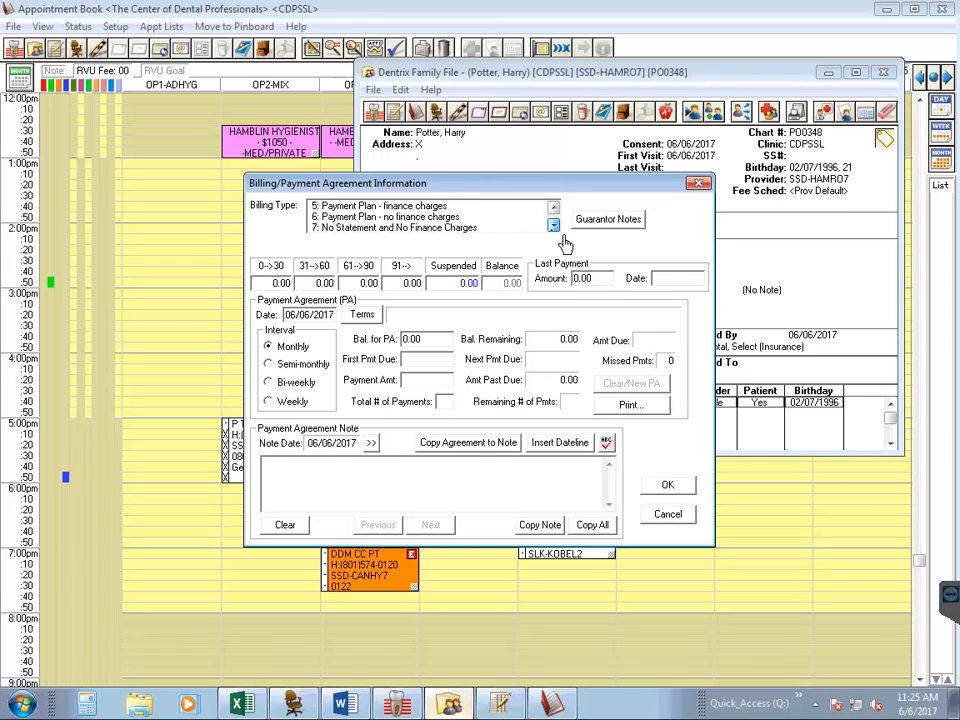
pyautogui.click(554, 227)
pyautogui.click(554, 227)
pyautogui.click(554, 227)
pyautogui.click(554, 227)
pyautogui.click(405, 229)
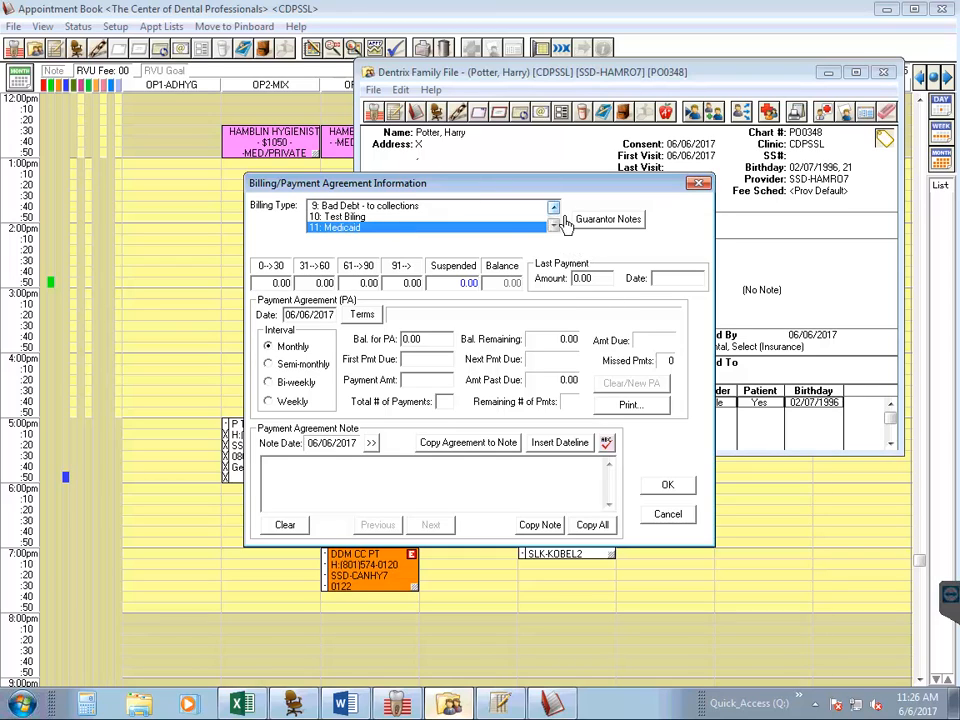
# - Set the billing type back to 3: Insurance Family - delay finance charges and save the agreement
pyautogui.scroll(4, 565, 222)
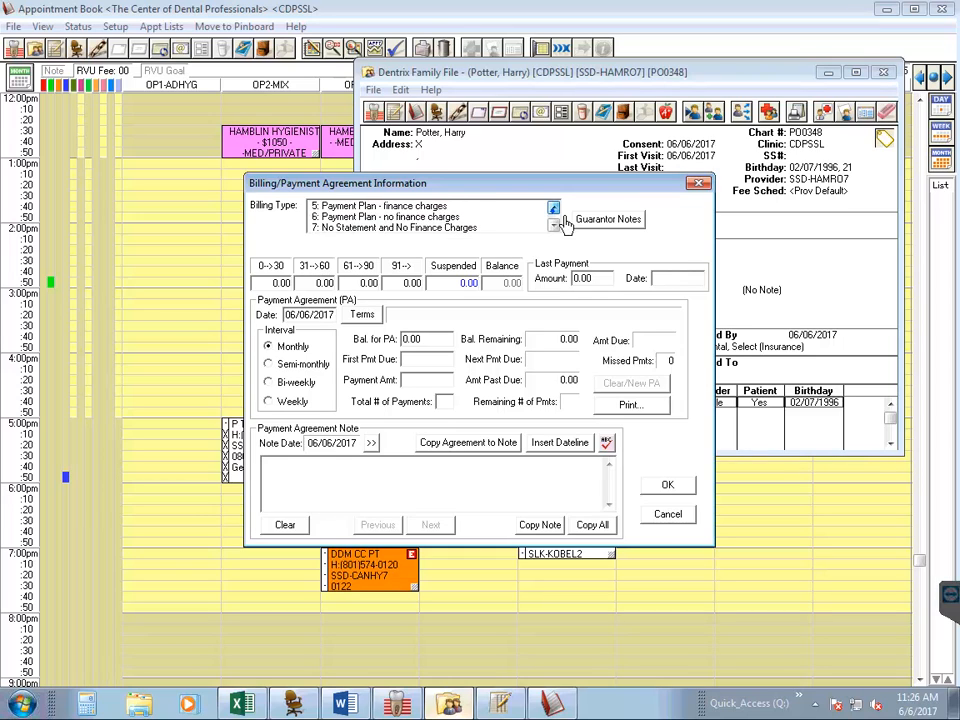
pyautogui.scroll(3, 565, 222)
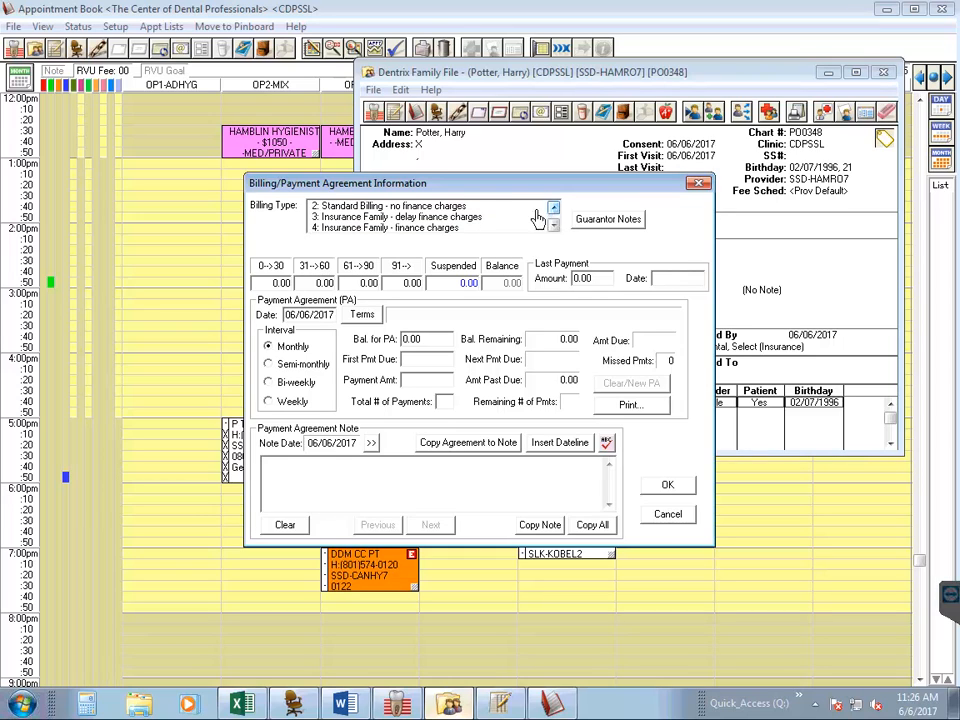
pyautogui.click(477, 219)
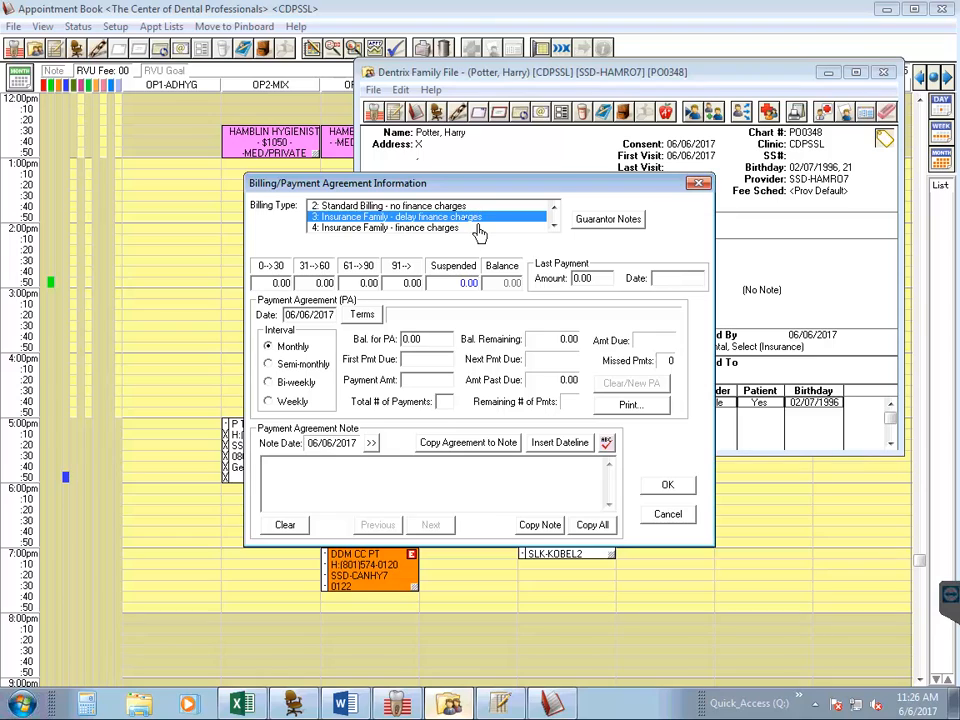
pyautogui.click(683, 497)
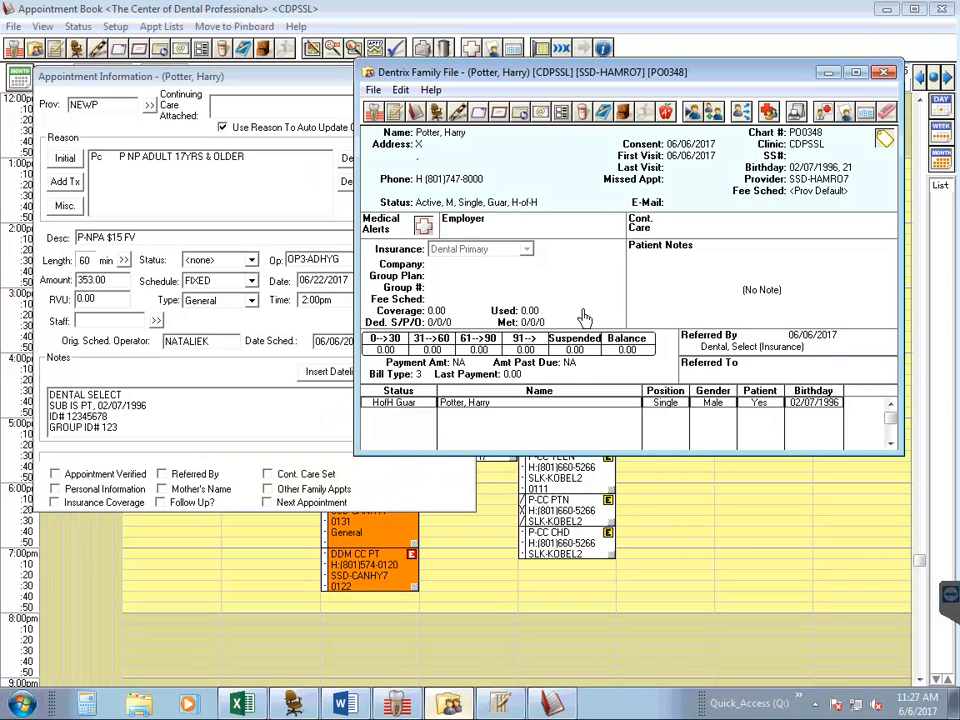
# - Bring the appointment information forward, view the Dental Insurance Breakdown form in Word, and return to the appointment
pyautogui.click(299, 340)
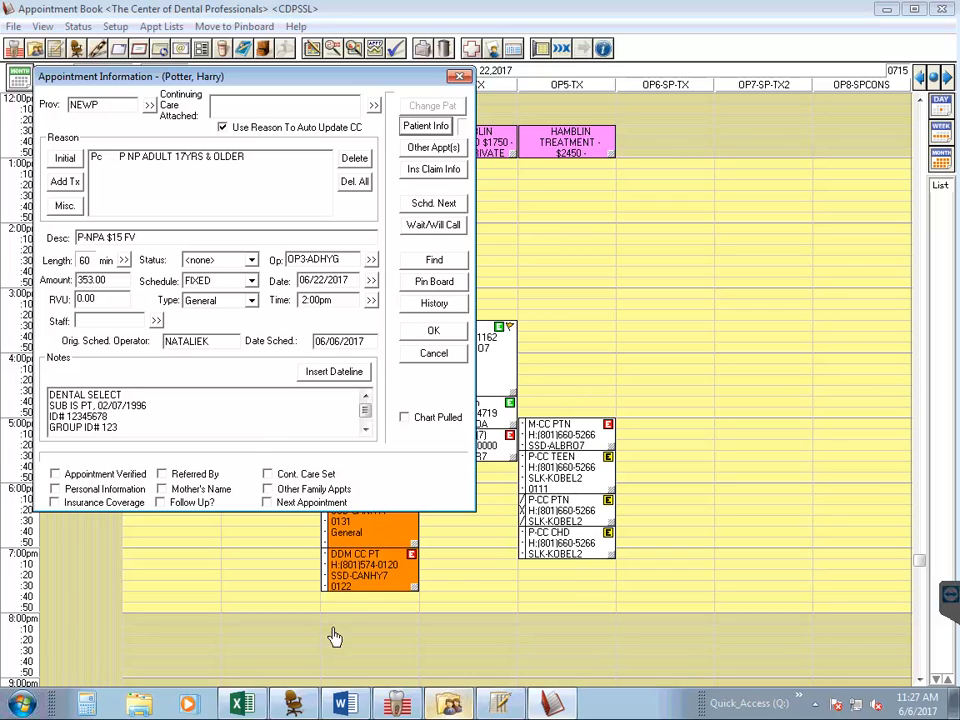
pyautogui.click(345, 706)
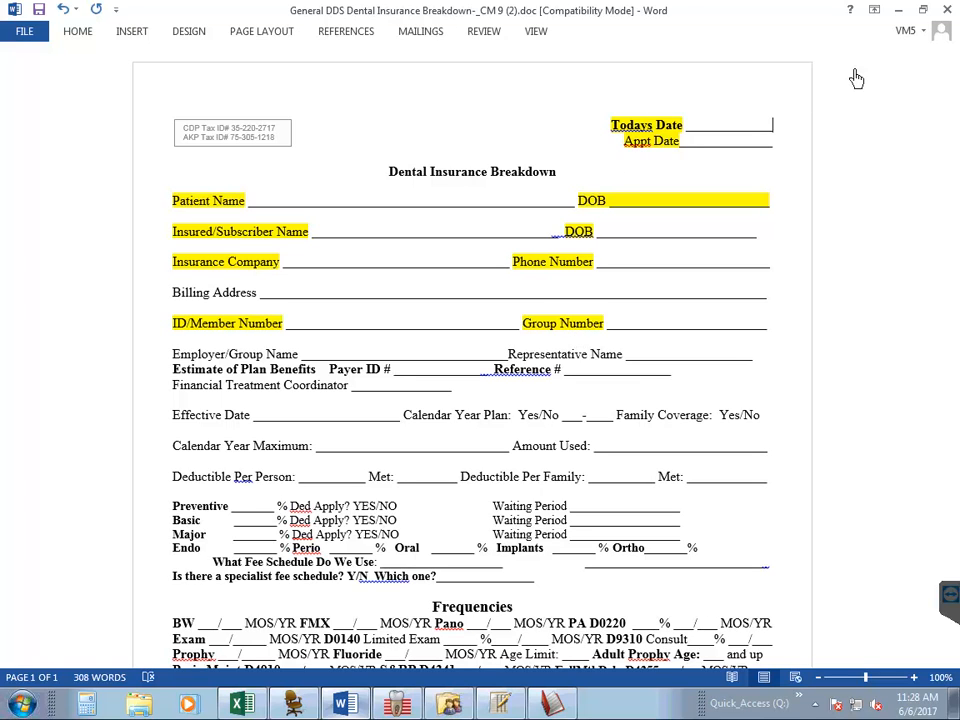
pyautogui.click(897, 10)
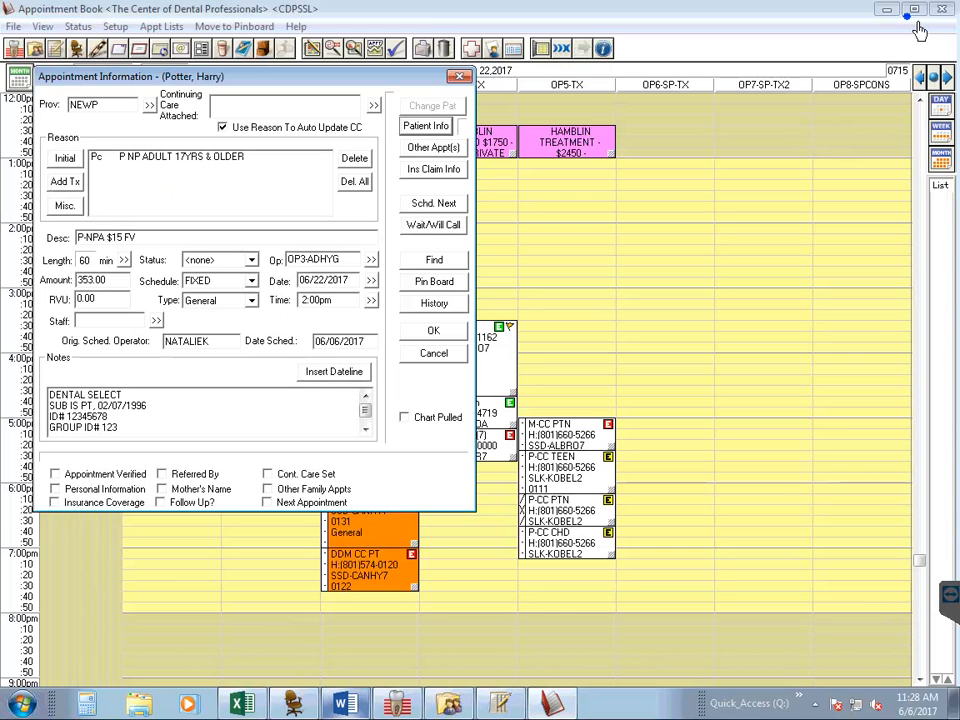